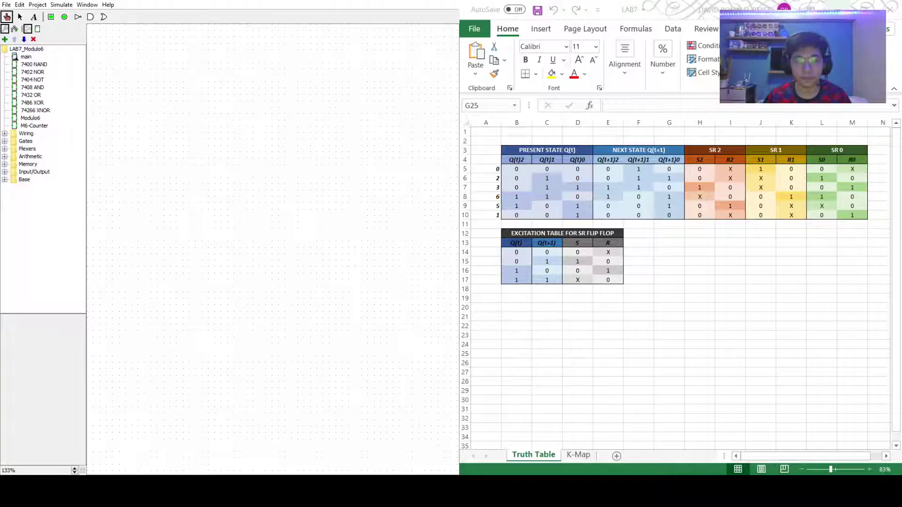
Examine the counting sequence of state labels 0, 2, 3, 6, 5, 1 in cells A5 to A10 of the truth table.
click(839, 471)
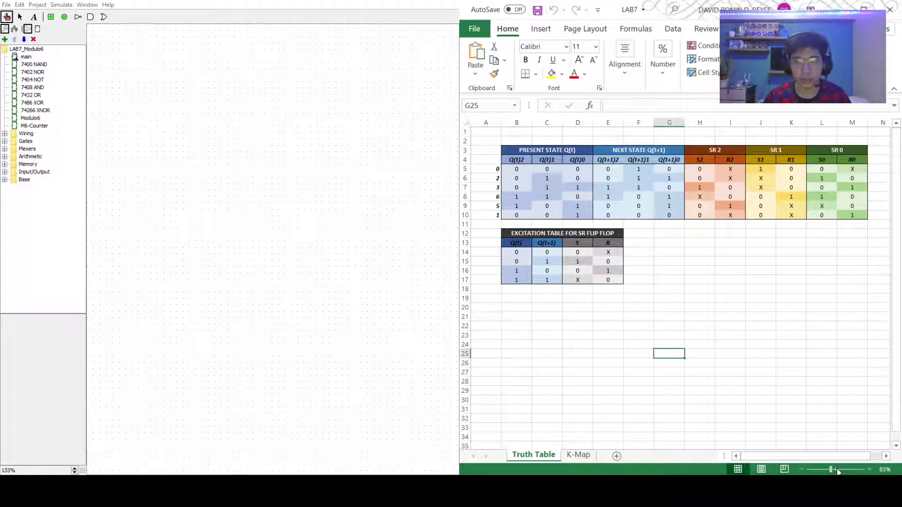
click(839, 471)
drag(783, 456, 762, 458)
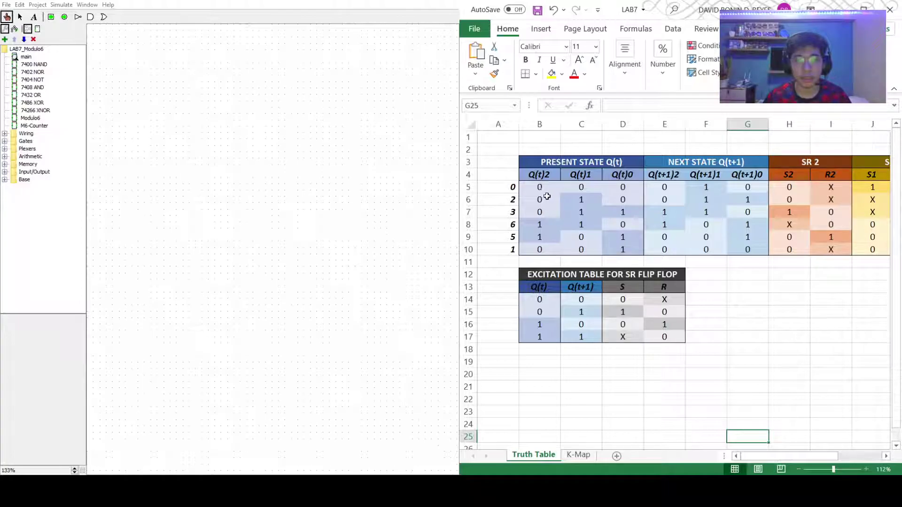
click(507, 188)
click(510, 201)
click(506, 212)
click(507, 225)
click(505, 238)
click(504, 250)
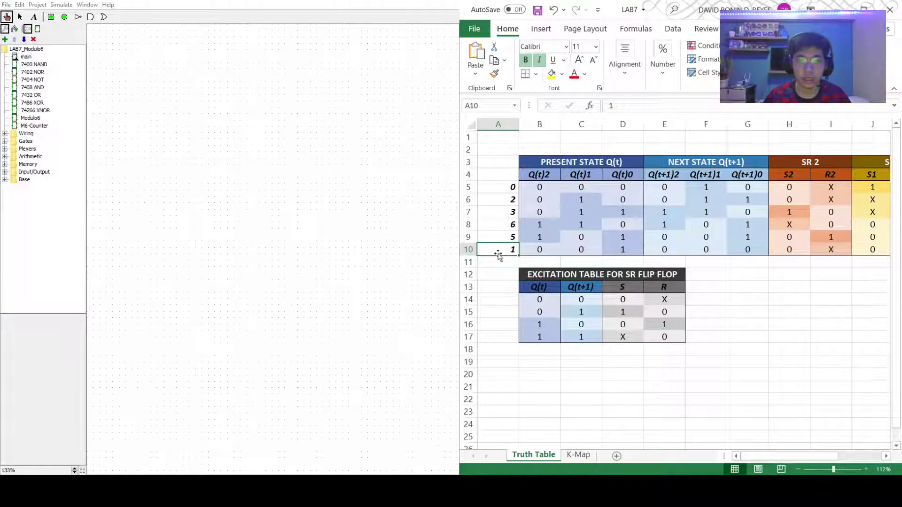
click(489, 187)
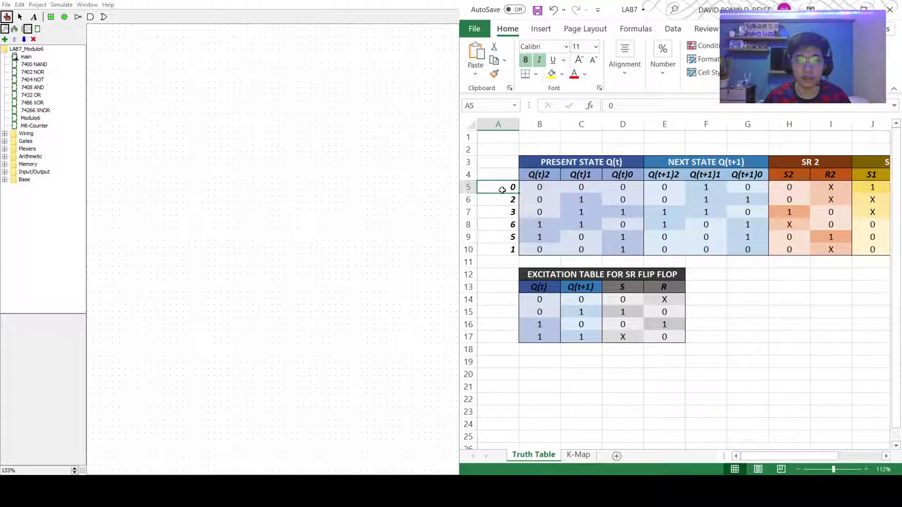
click(500, 209)
click(497, 222)
click(507, 253)
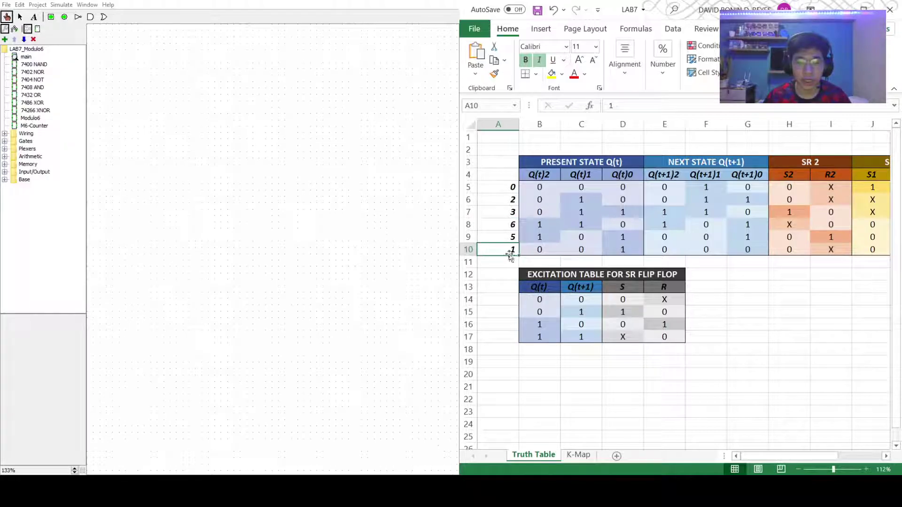
Examine the Present State Q(t) columns, relating each state label to its three-bit binary value.
drag(543, 187, 619, 249)
drag(549, 162, 608, 253)
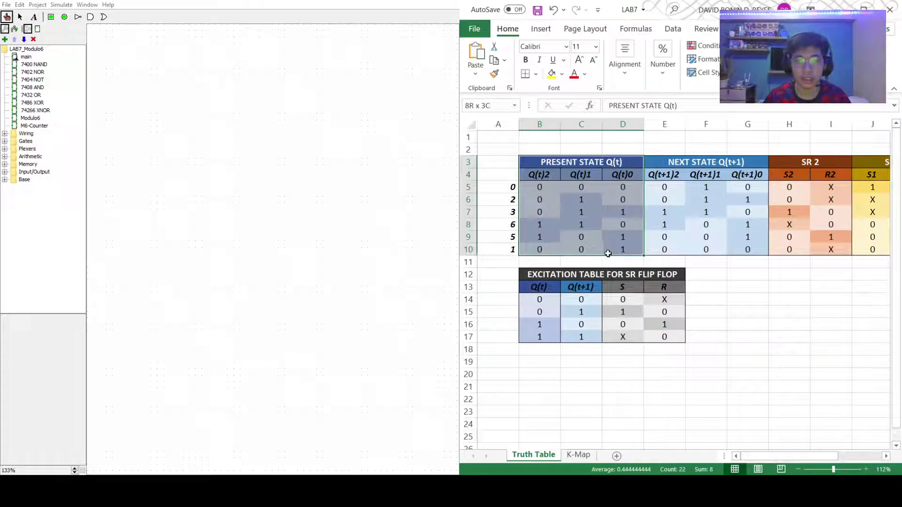
click(511, 187)
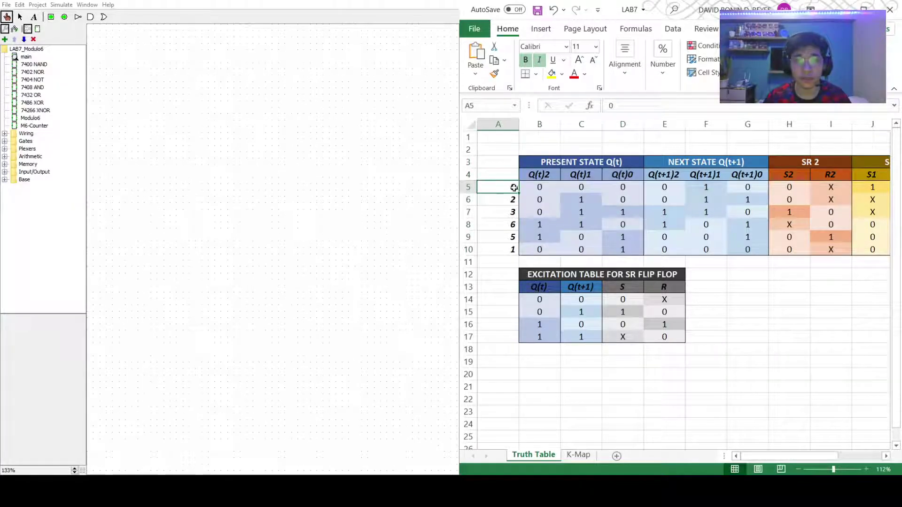
click(543, 188)
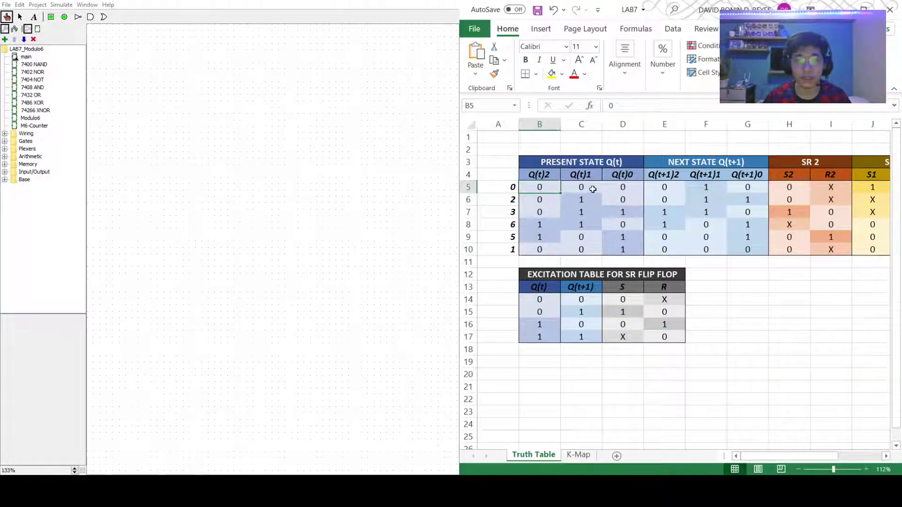
click(513, 213)
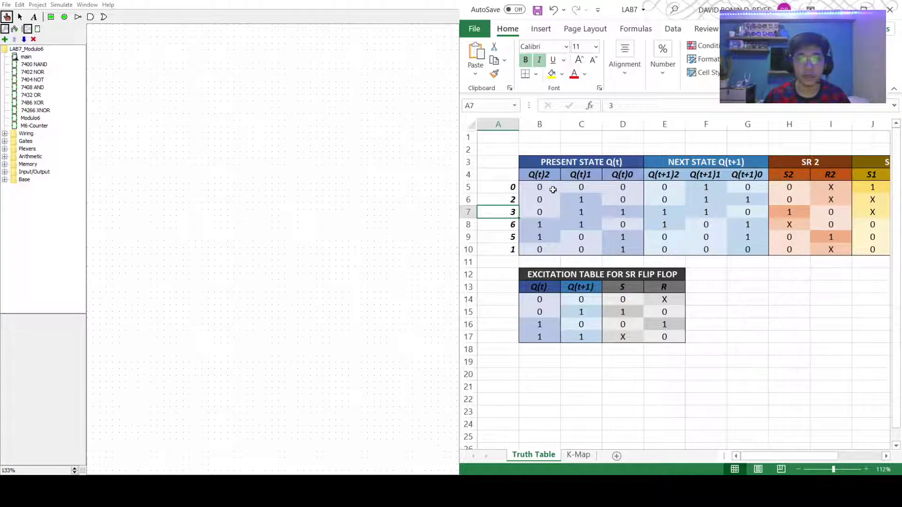
drag(553, 190, 624, 188)
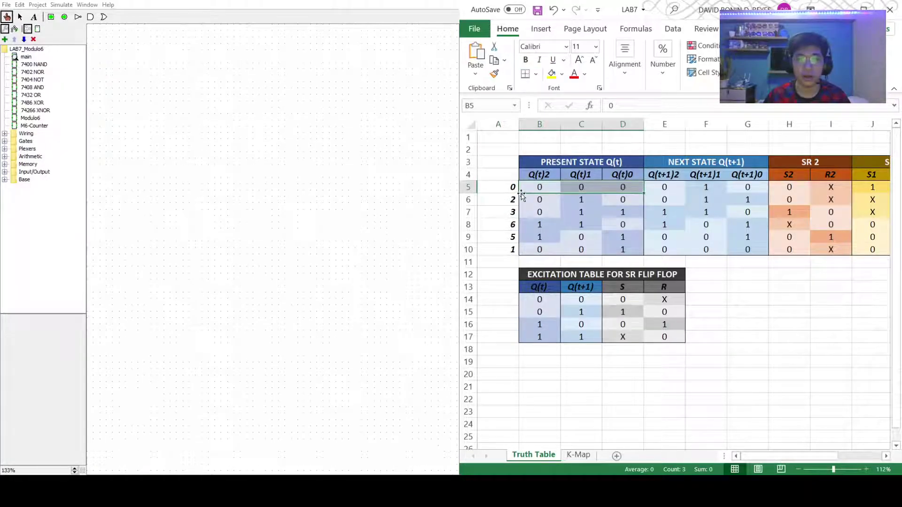
Compare the present-state and next-state bits in the truth table rows for states 0, 2 and 3.
click(497, 187)
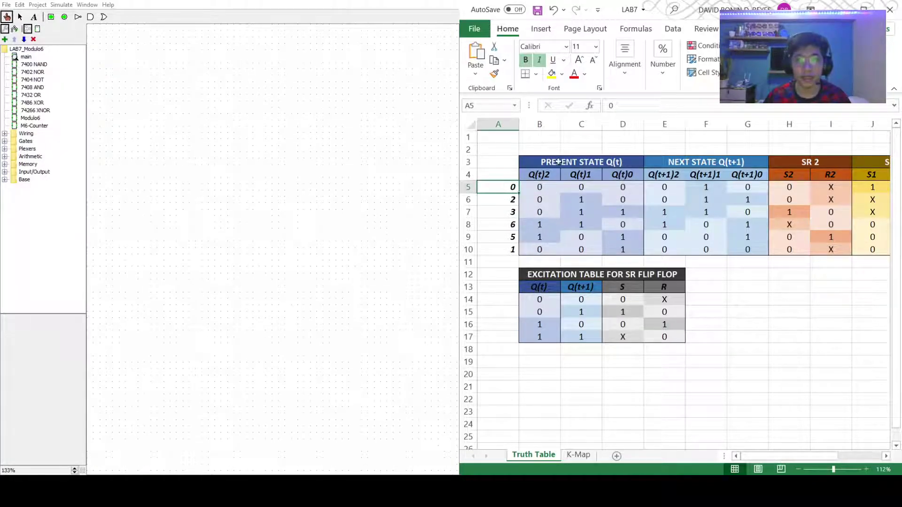
click(665, 188)
click(703, 187)
click(743, 188)
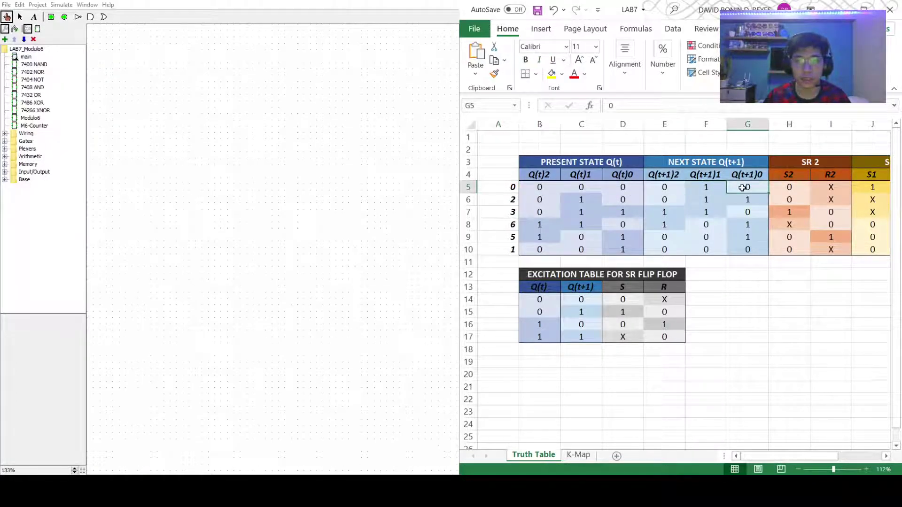
click(542, 200)
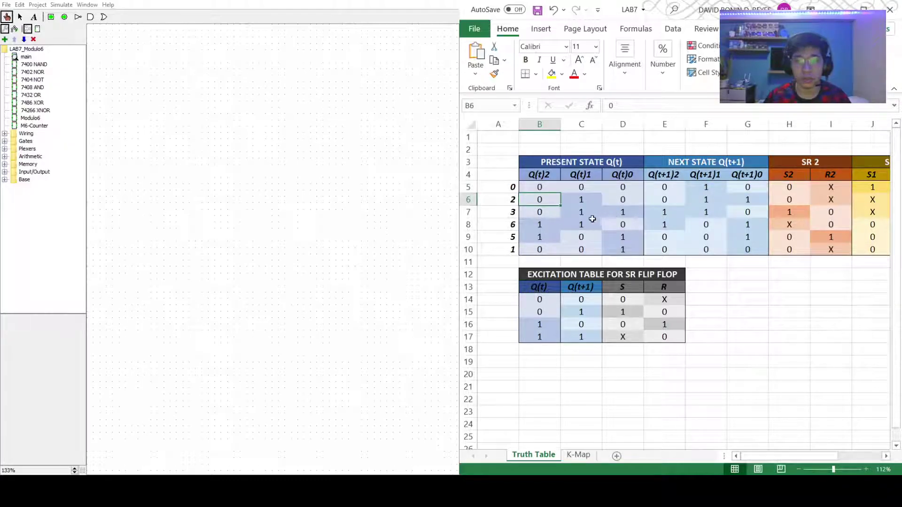
drag(554, 218, 733, 211)
click(660, 210)
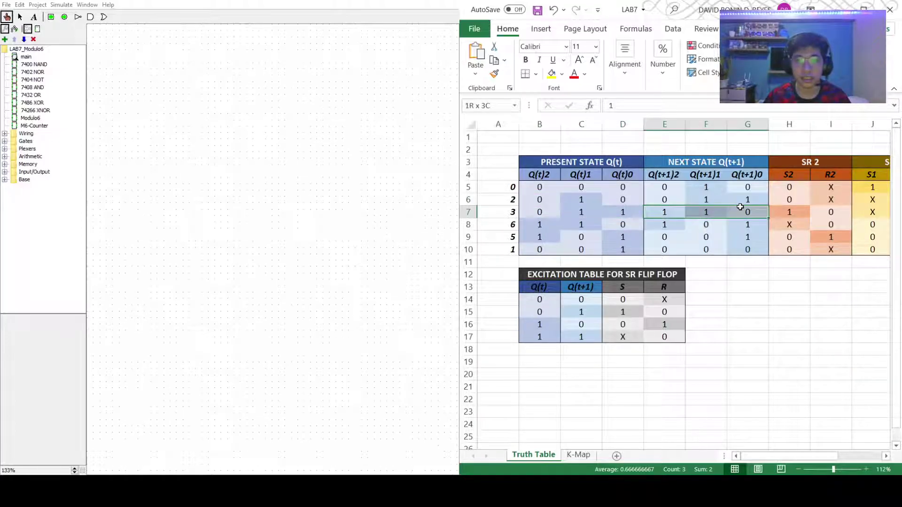
Compare the present-state and next-state bits in the truth table rows for states 6, 5 and 1.
click(540, 228)
drag(540, 228, 751, 223)
drag(569, 238, 747, 238)
click(663, 239)
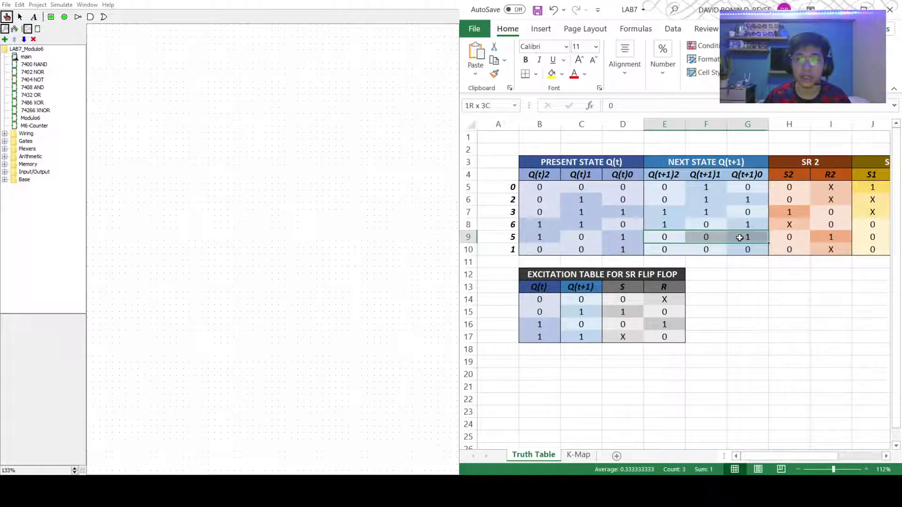
drag(534, 251, 632, 248)
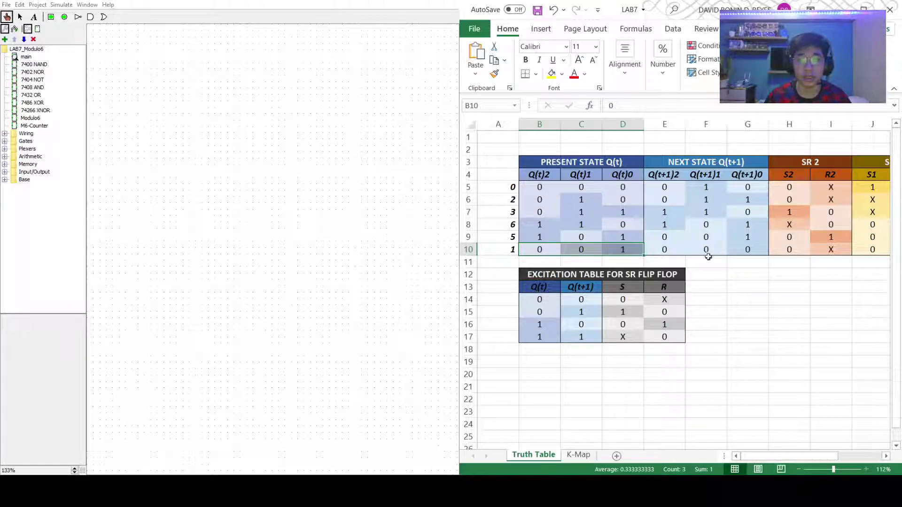
click(677, 250)
drag(677, 250, 746, 250)
click(751, 302)
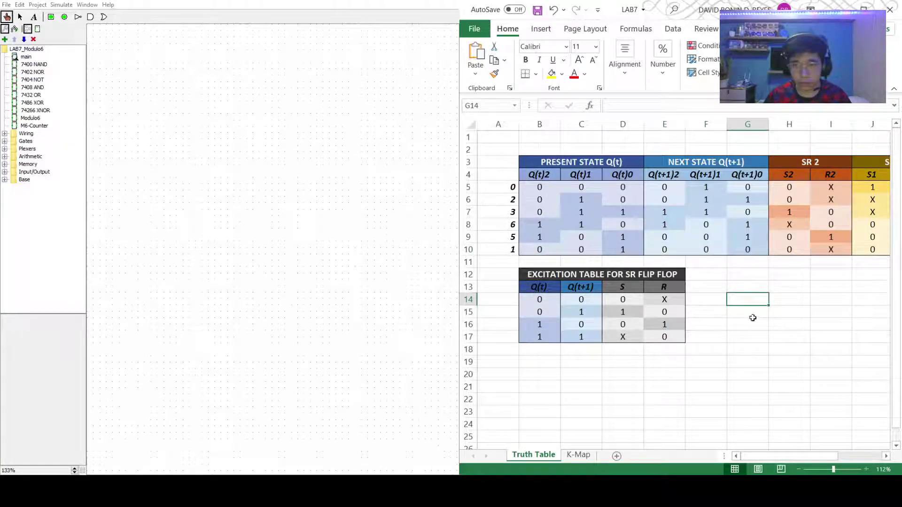
Change the fill of next-state cell G10 to the light blue used for the other zero cells.
click(741, 253)
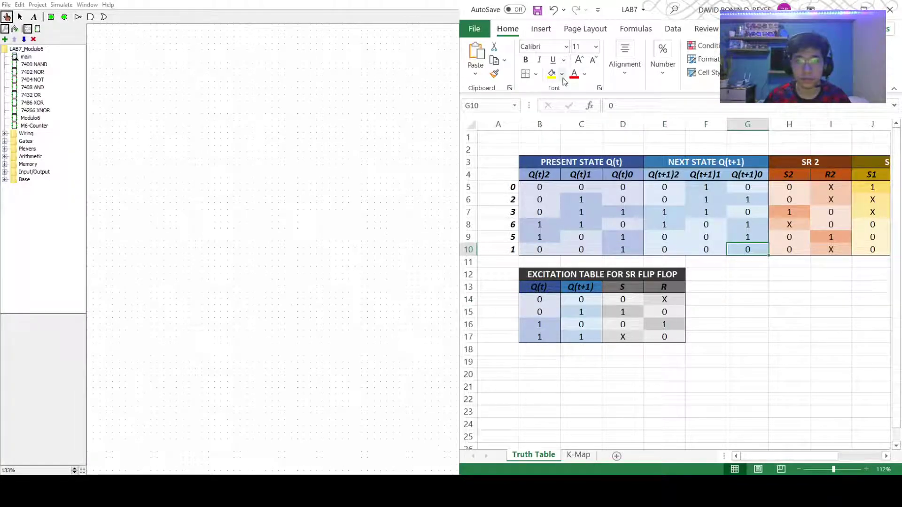
click(775, 331)
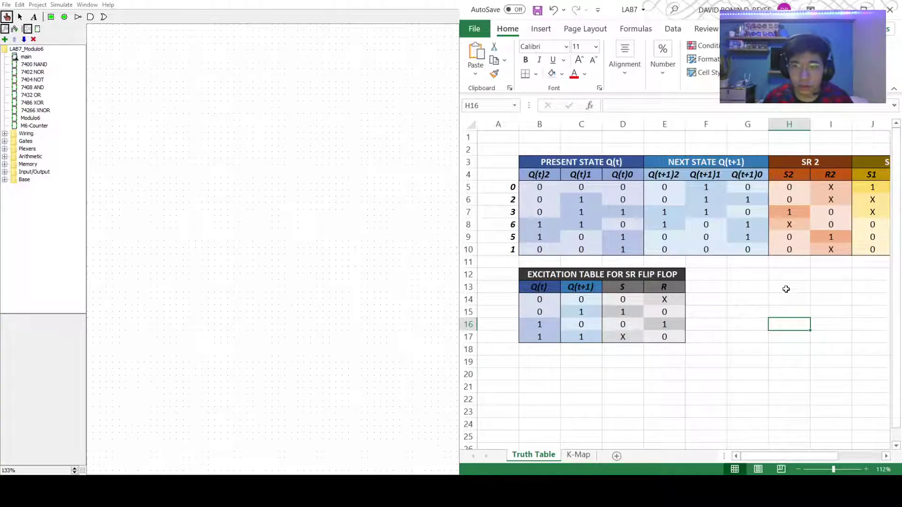
Review the SR 2, SR 1 and SR 0 flip-flop input columns of the truth table at 80% zoom.
mouse_move(777, 458)
mouse_down()
mouse_move(815, 455)
mouse_move(773, 455)
mouse_up()
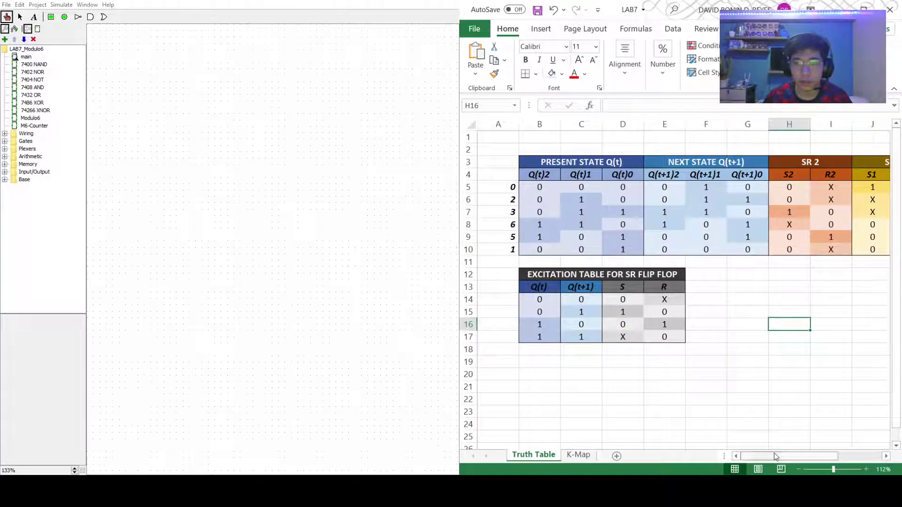
drag(808, 459, 840, 464)
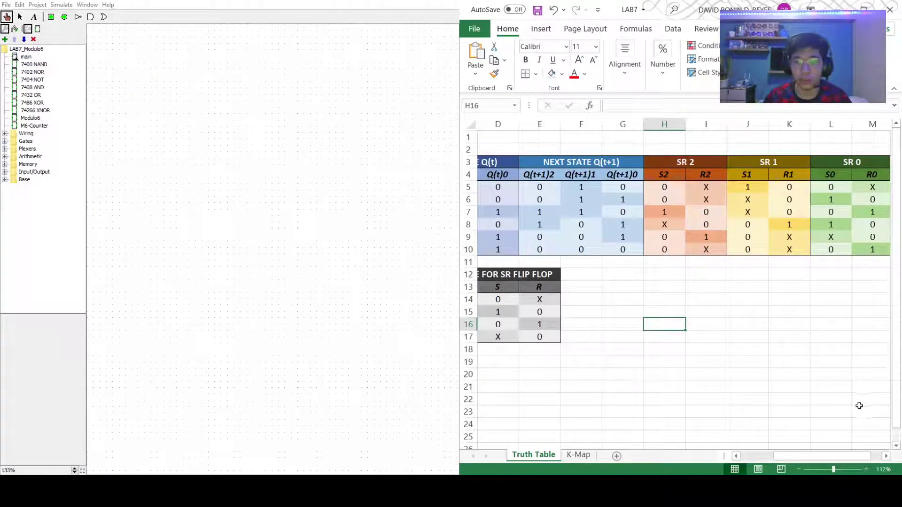
click(798, 470)
click(798, 469)
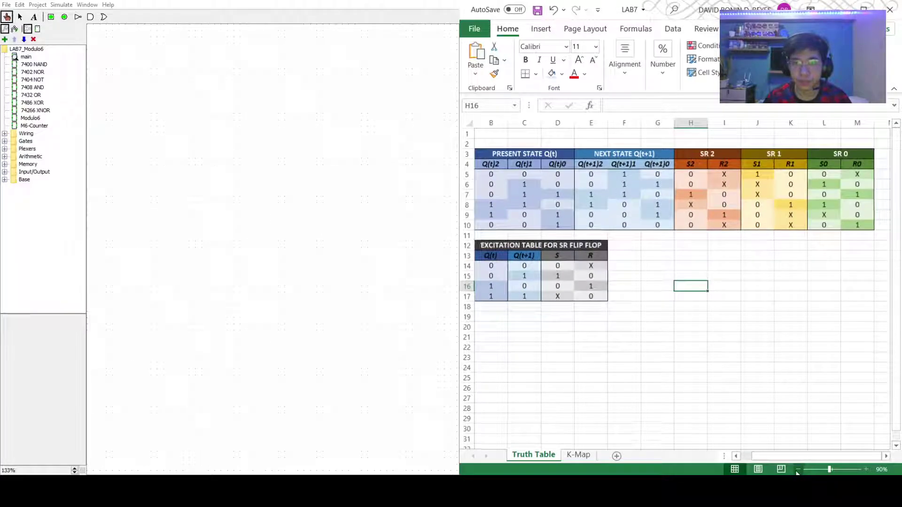
click(798, 469)
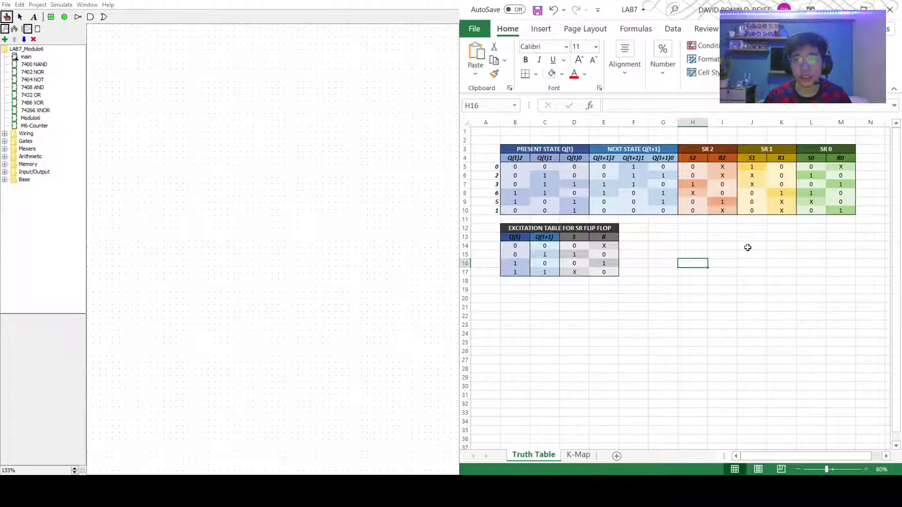
drag(703, 147, 721, 205)
drag(760, 148, 768, 208)
drag(807, 150, 818, 213)
drag(717, 146, 726, 211)
Compare the Q(t)2 and Q(t+1)2 columns with the SR 2 flip-flop input columns.
drag(524, 151, 530, 211)
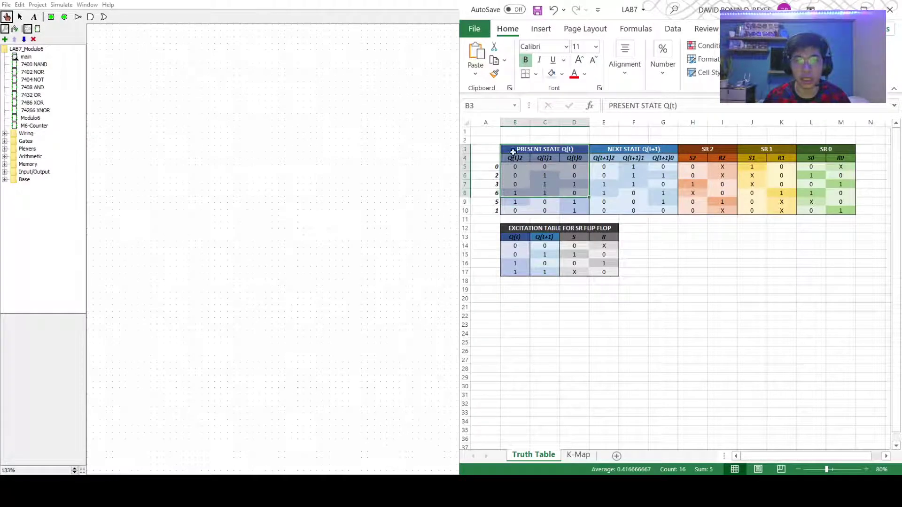
drag(515, 158, 517, 211)
drag(604, 158, 604, 213)
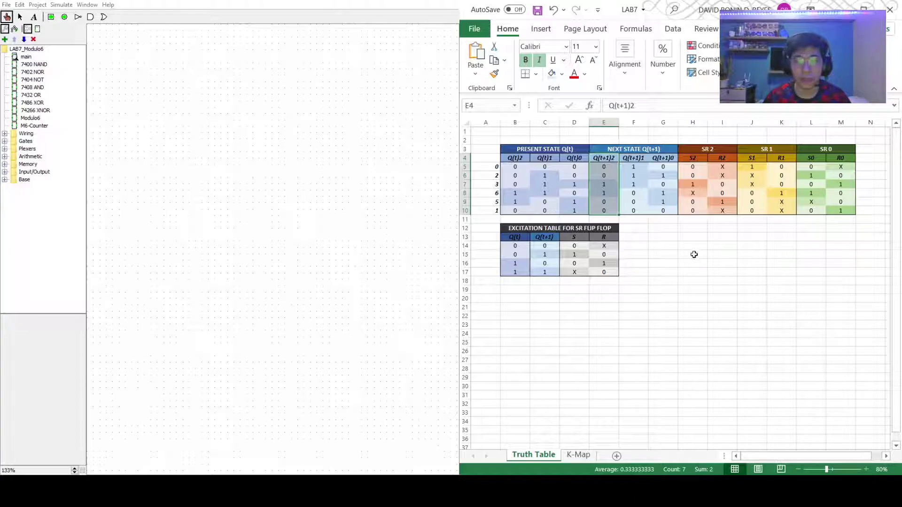
drag(700, 161, 746, 209)
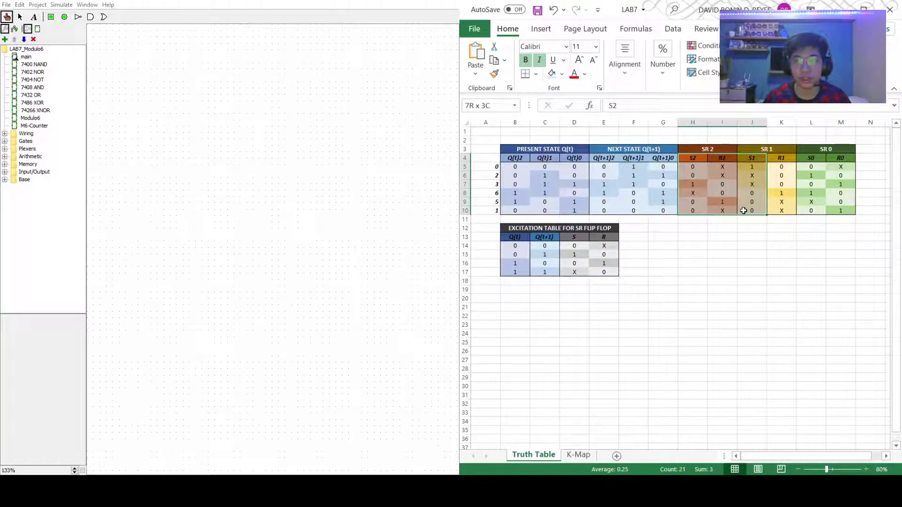
click(727, 167)
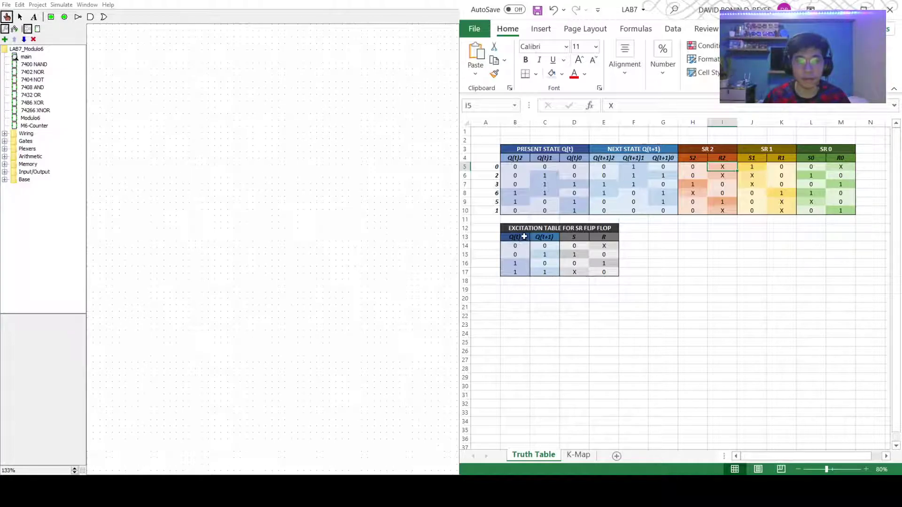
Examine the SR flip-flop excitation table, relating its Q(t) and Q(t+1) columns to the Present State and Next State sections.
drag(520, 238, 520, 270)
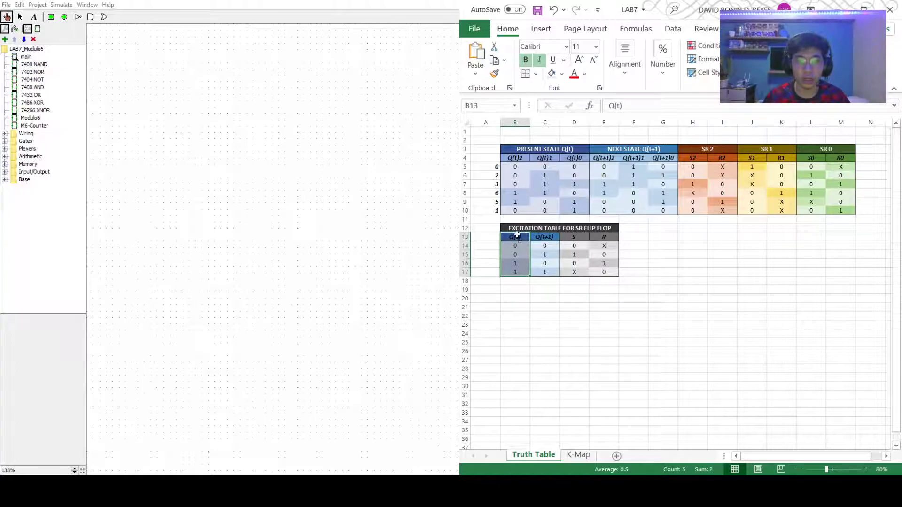
click(506, 298)
drag(515, 238, 517, 277)
click(512, 150)
drag(511, 149, 546, 276)
drag(616, 147, 631, 211)
click(651, 290)
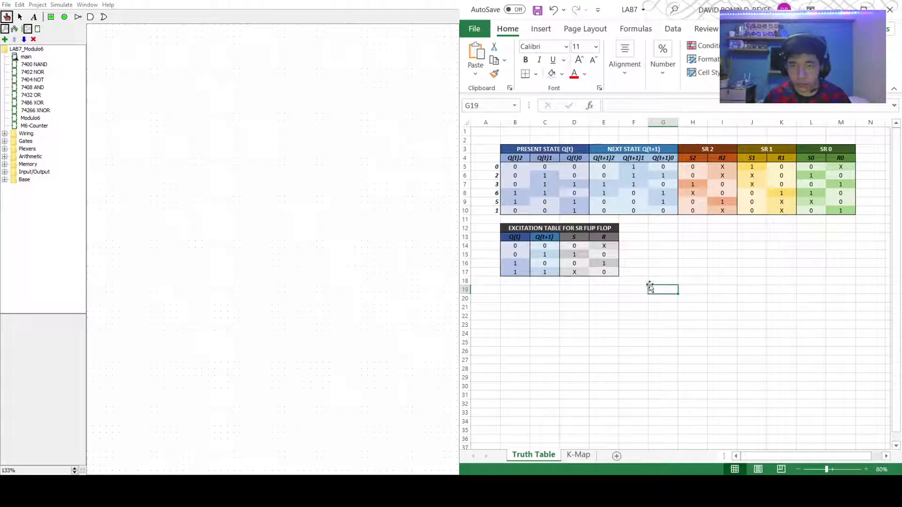
Trace the state 0 row from Q(t)2 and Q(t+1)2 through the excitation table to its S2 and R2 inputs.
drag(517, 158, 517, 211)
click(520, 166)
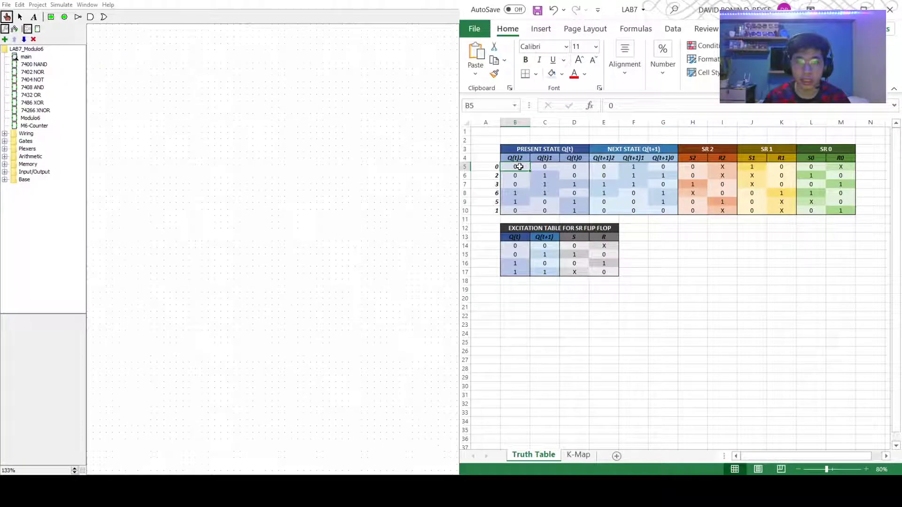
click(615, 166)
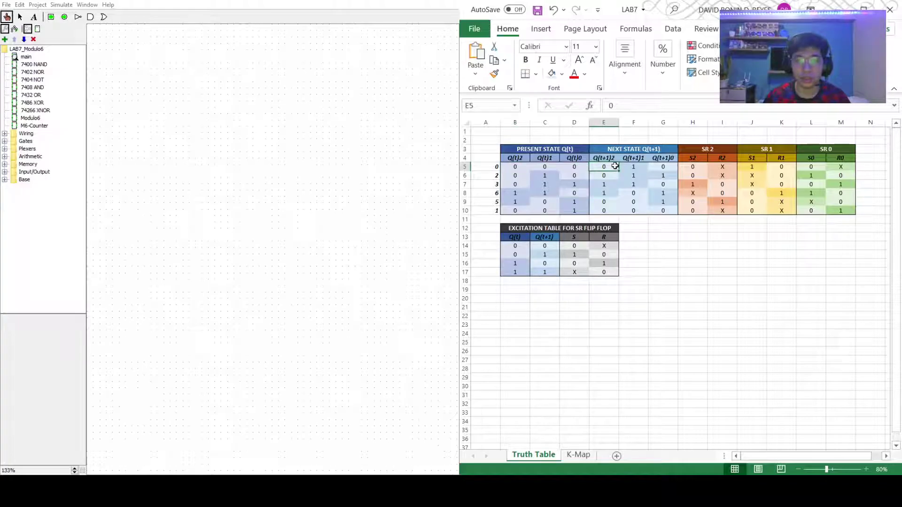
drag(518, 249, 537, 248)
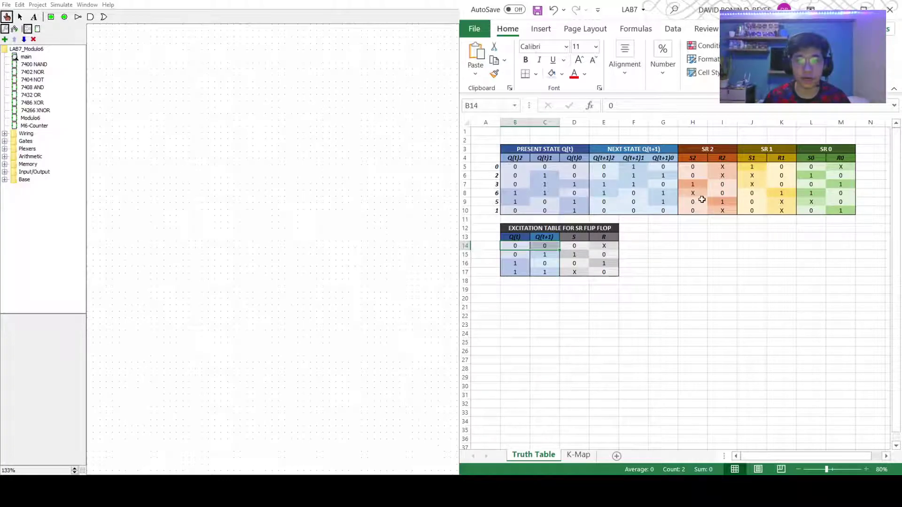
click(693, 168)
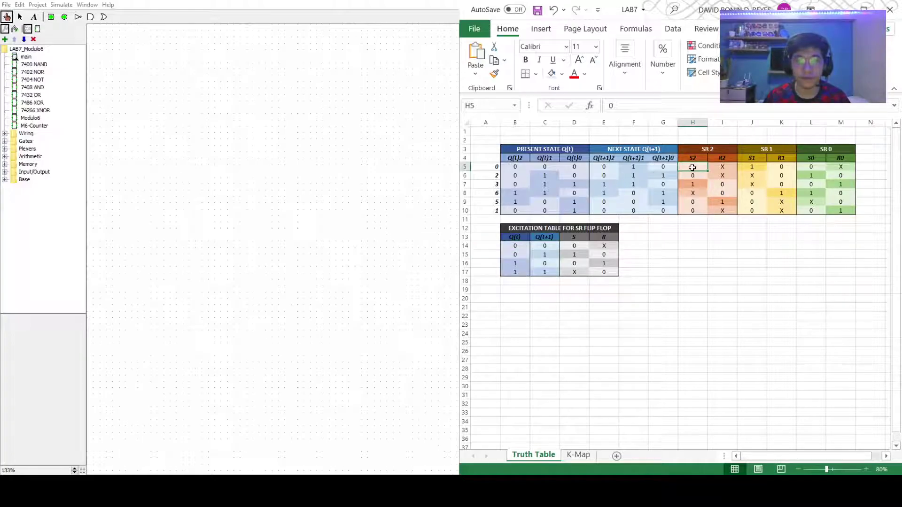
drag(693, 168, 716, 169)
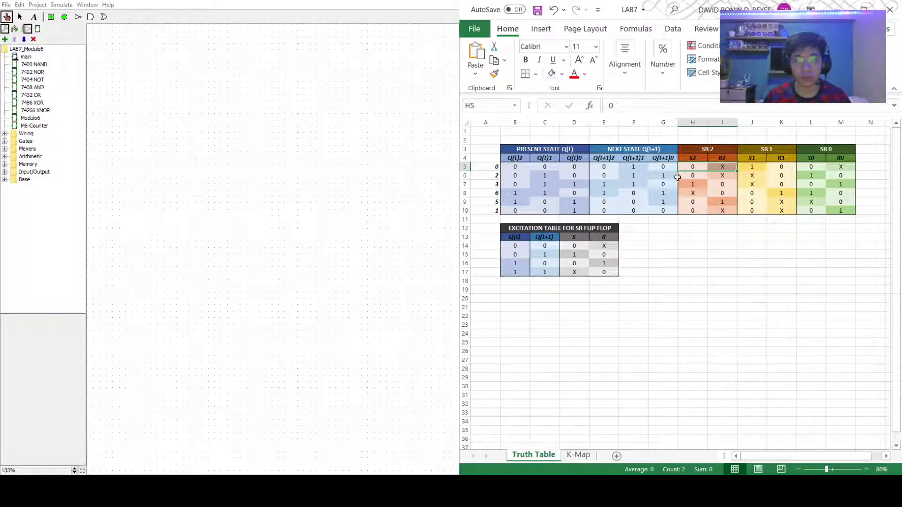
Check the Q(t)2 to Q(t+1)2 transitions of states 2 and 3 against the excitation table and the SR 2 inputs.
click(520, 177)
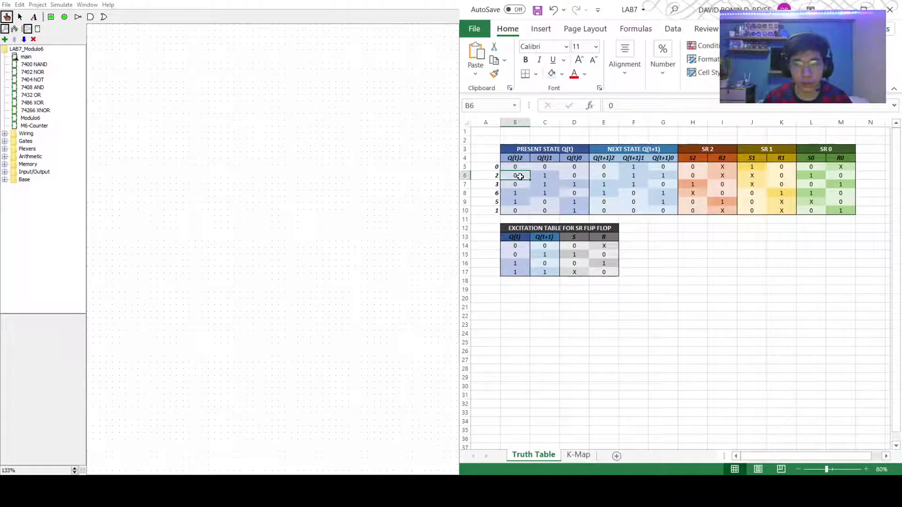
click(607, 177)
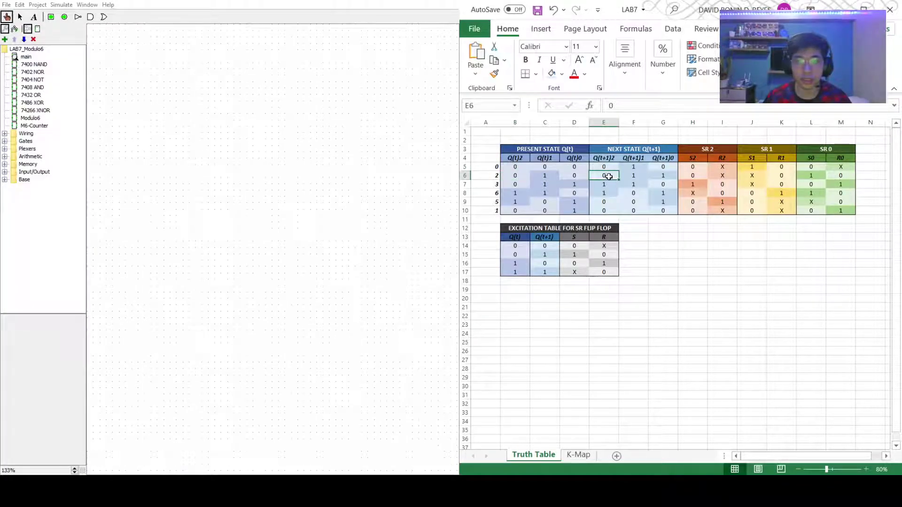
click(514, 186)
click(606, 184)
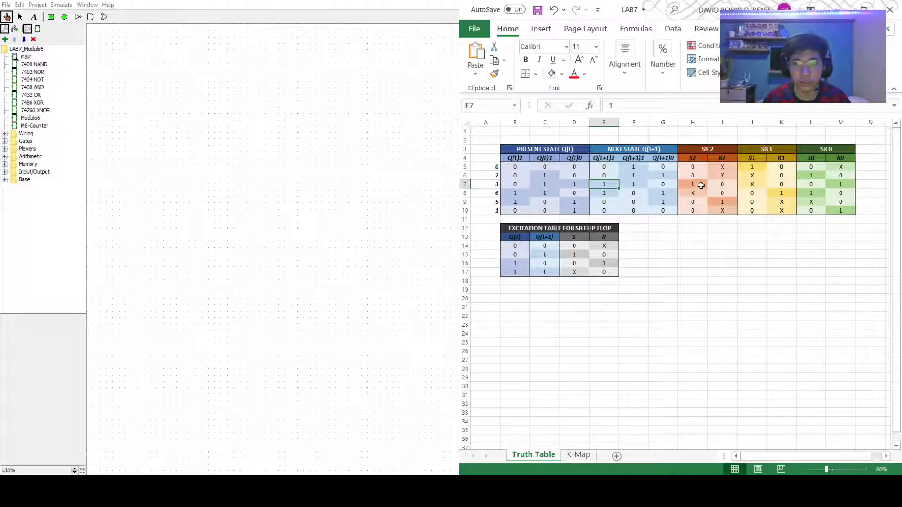
click(517, 257)
click(552, 254)
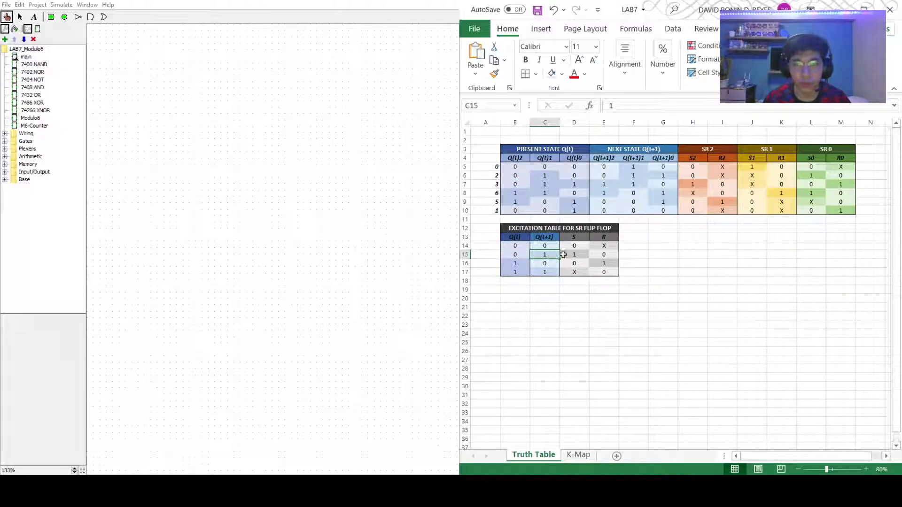
click(581, 254)
key(Right)
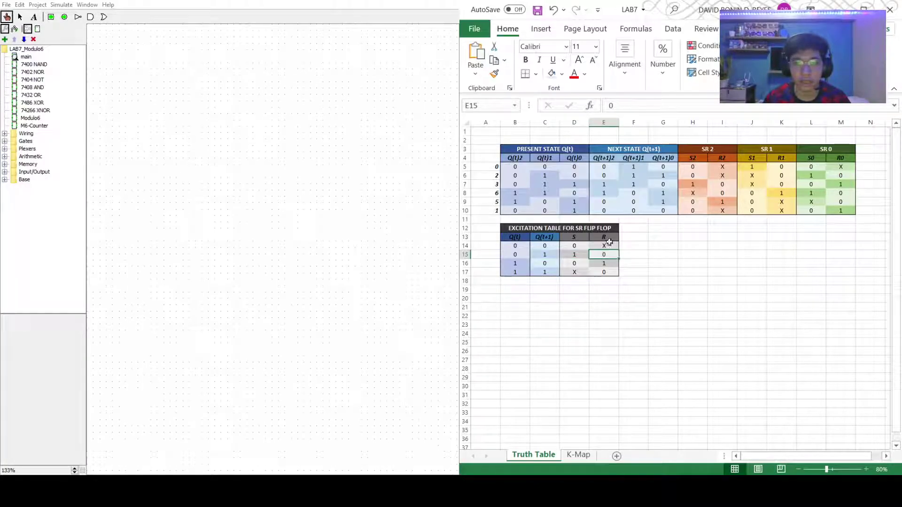
click(710, 184)
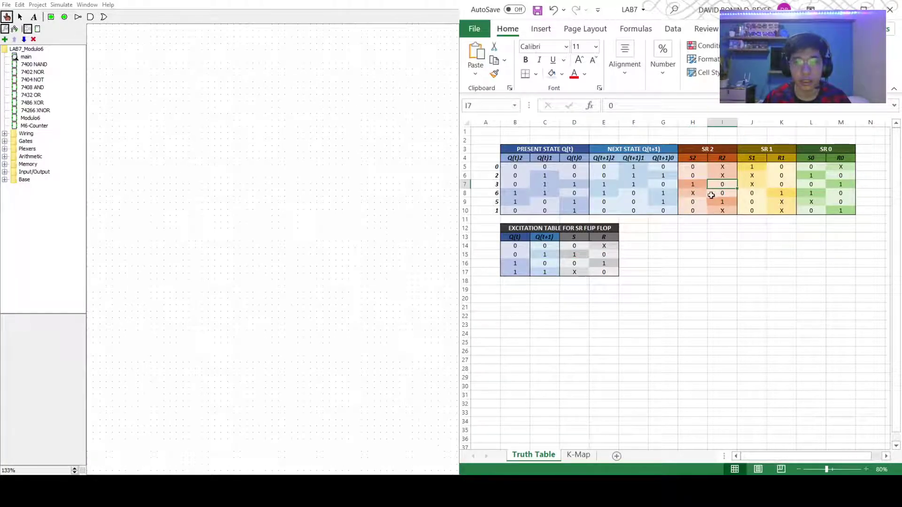
Check state 6's Q(t)2 to Q(t+1)2 transition against its S2 and R2 inputs.
click(519, 194)
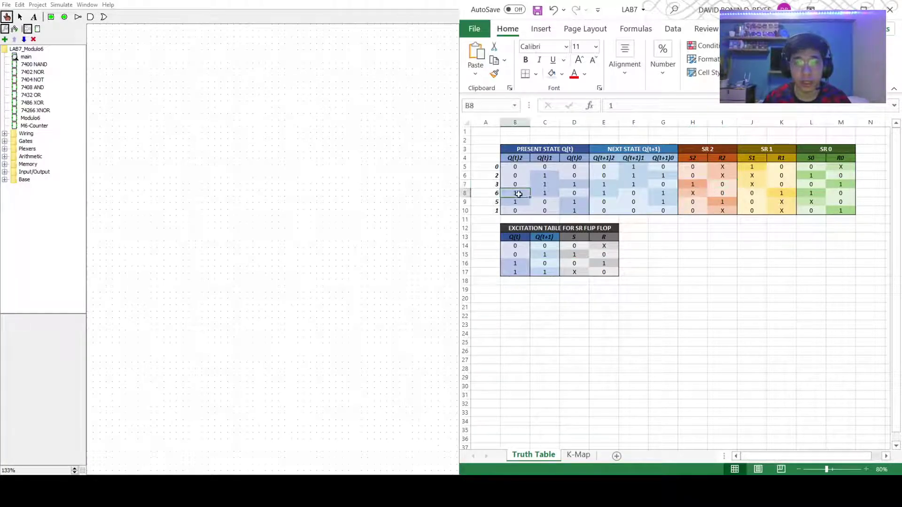
click(607, 201)
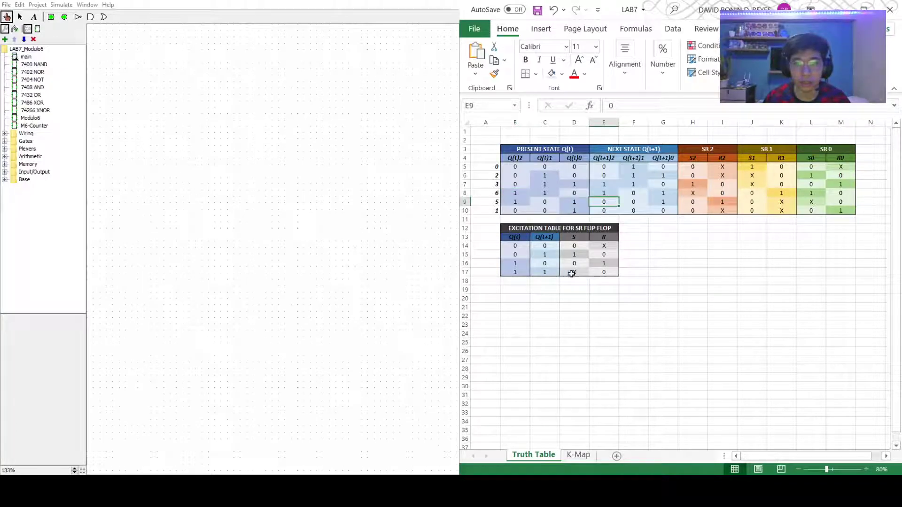
click(689, 195)
drag(689, 195, 729, 193)
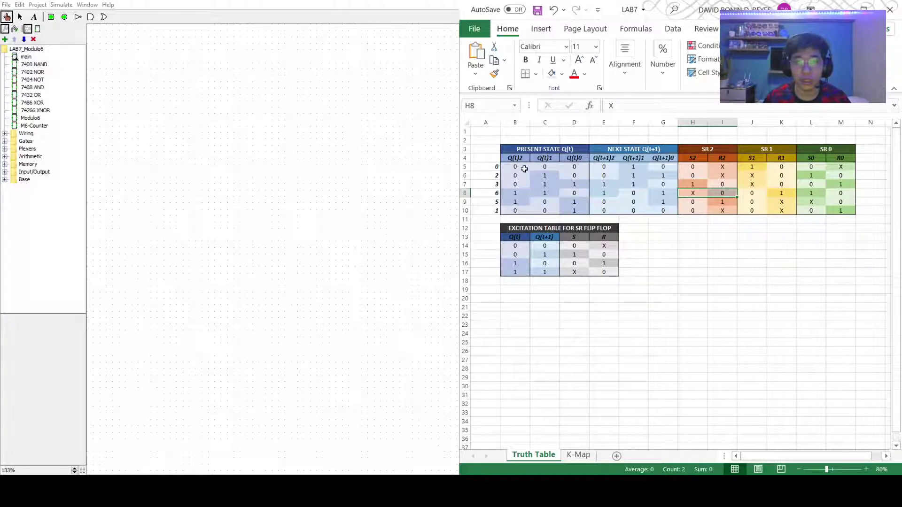
Relate the complete Q(t)2 and Q(t+1)2 columns to the SR 2 input columns.
drag(517, 160, 517, 203)
drag(608, 158, 604, 207)
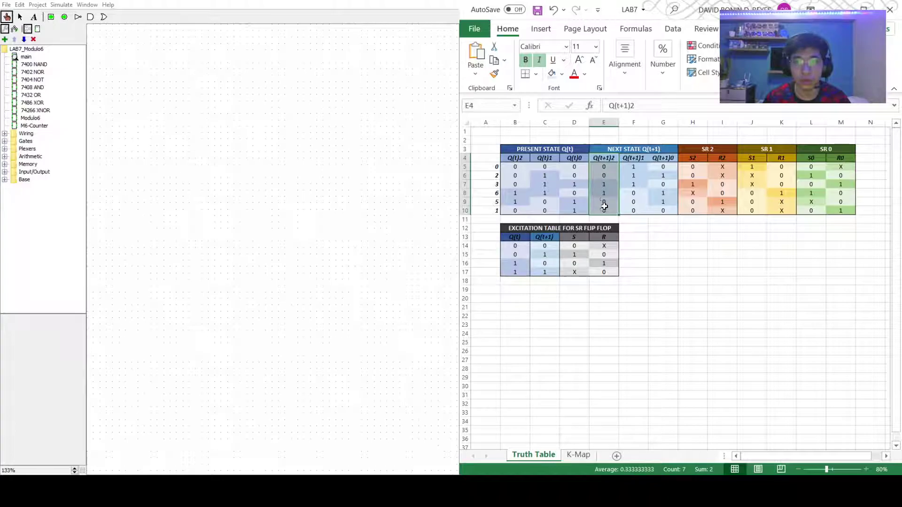
drag(718, 153, 717, 209)
Relate the SR 1 input columns to the Q(t)1 and Q(t+1)1 columns.
drag(765, 152, 765, 210)
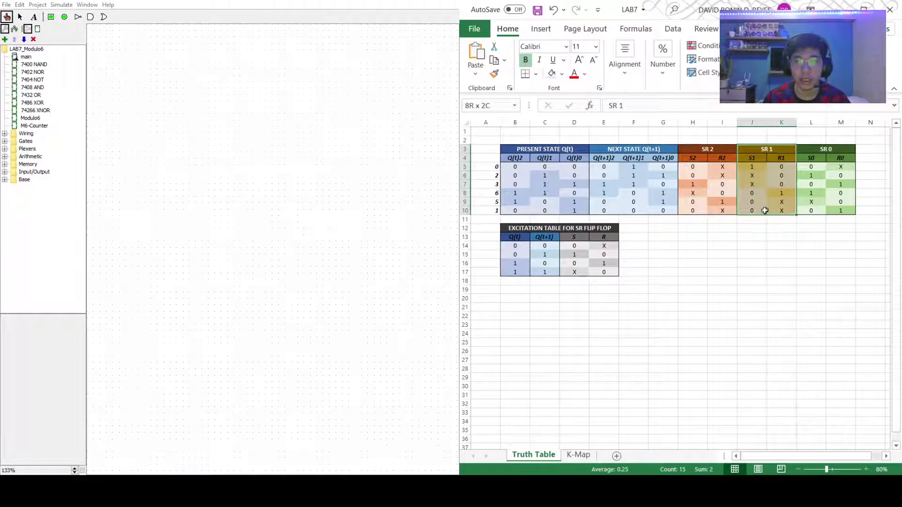
drag(545, 158, 550, 214)
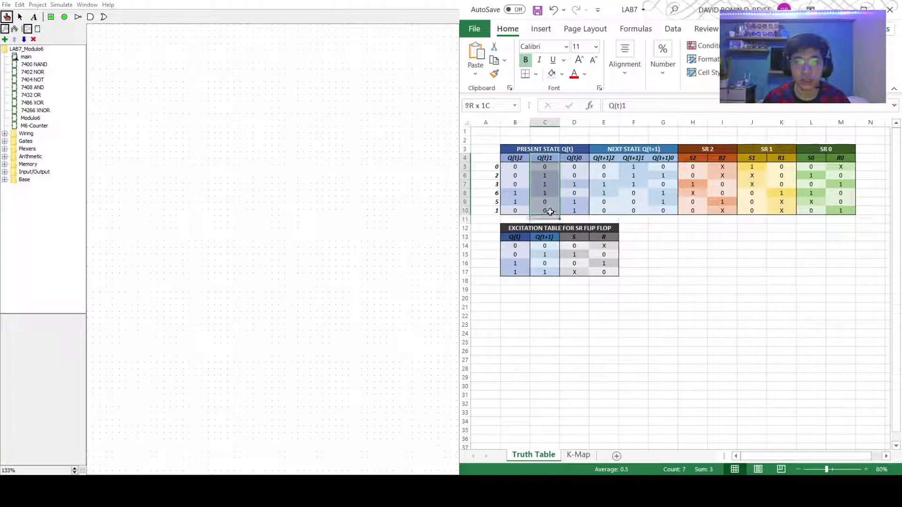
drag(634, 158, 635, 207)
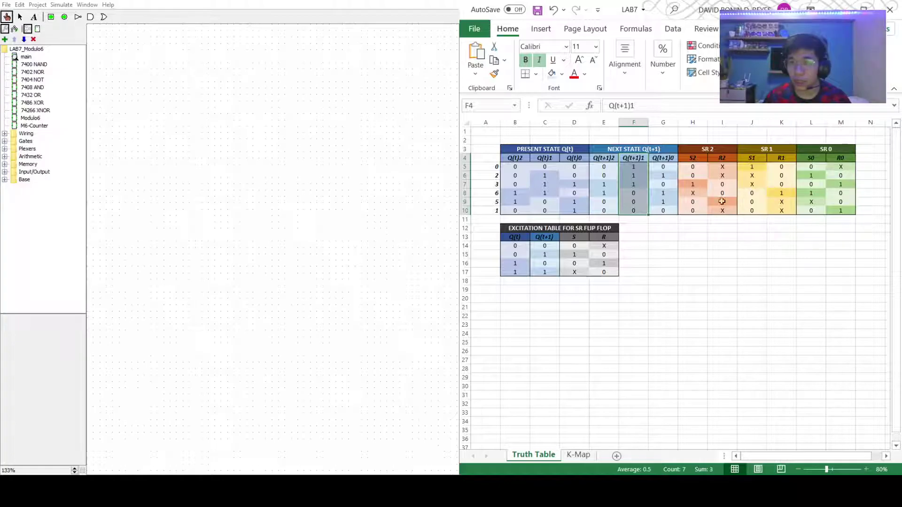
Relate the Q(t)0 and Q(t+1)0 columns to the SR 0 input columns.
drag(573, 159, 574, 211)
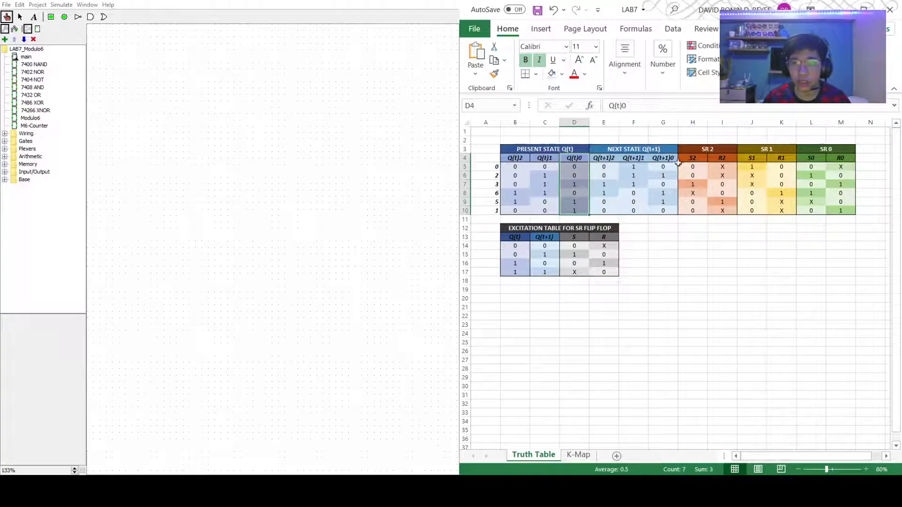
drag(663, 159, 672, 210)
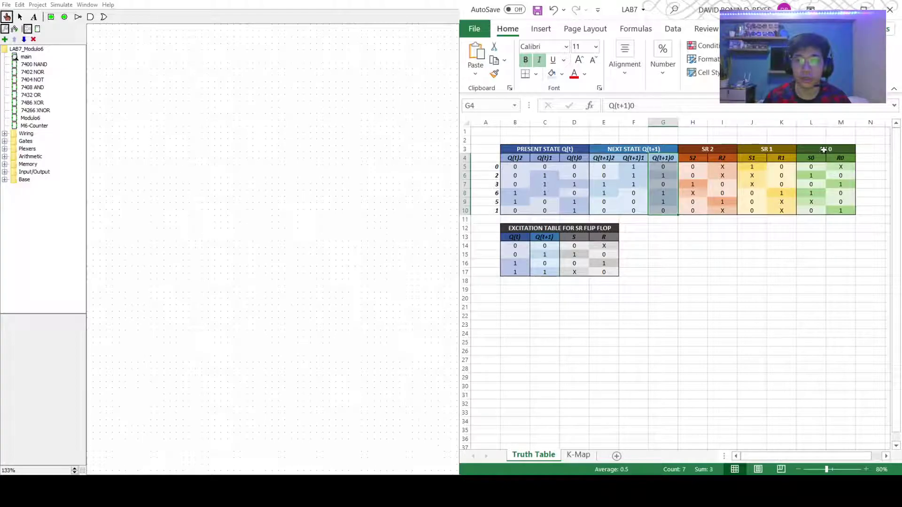
drag(820, 153, 828, 210)
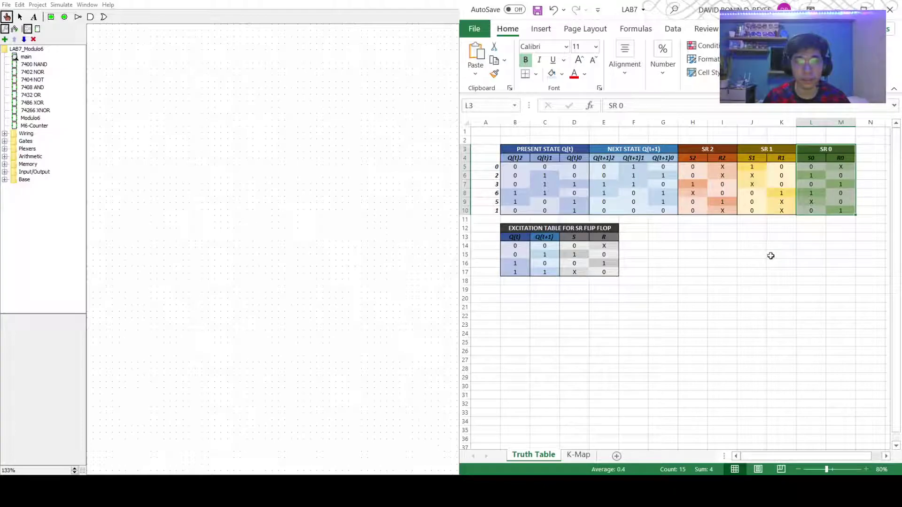
Review the SR 2, SR 1 and SR 0 input columns together as the source for the K-maps.
click(689, 311)
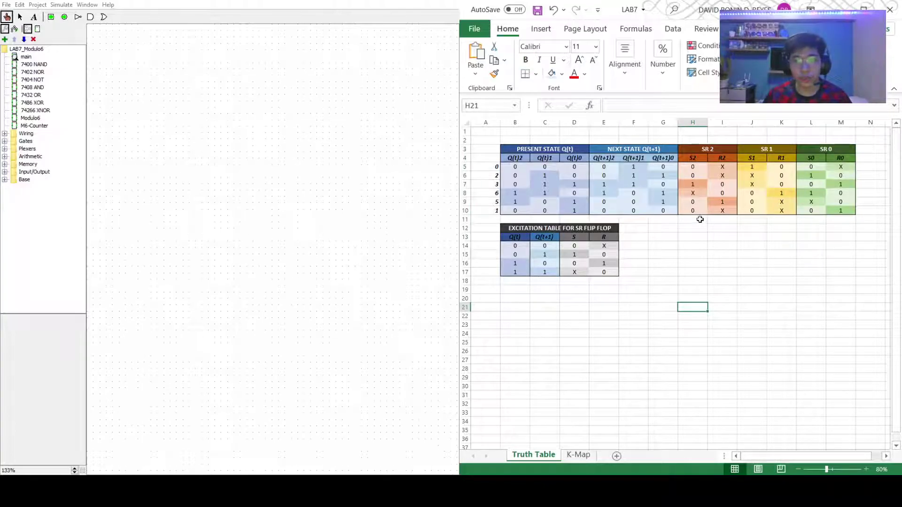
drag(689, 148, 843, 214)
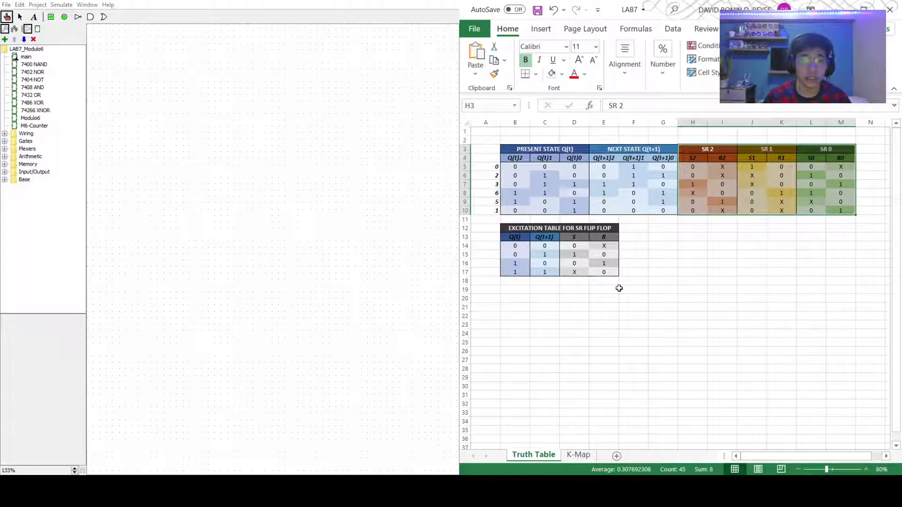
click(664, 343)
Open the K-Map sheet and look over the legend and all S and R Karnaugh maps.
click(578, 456)
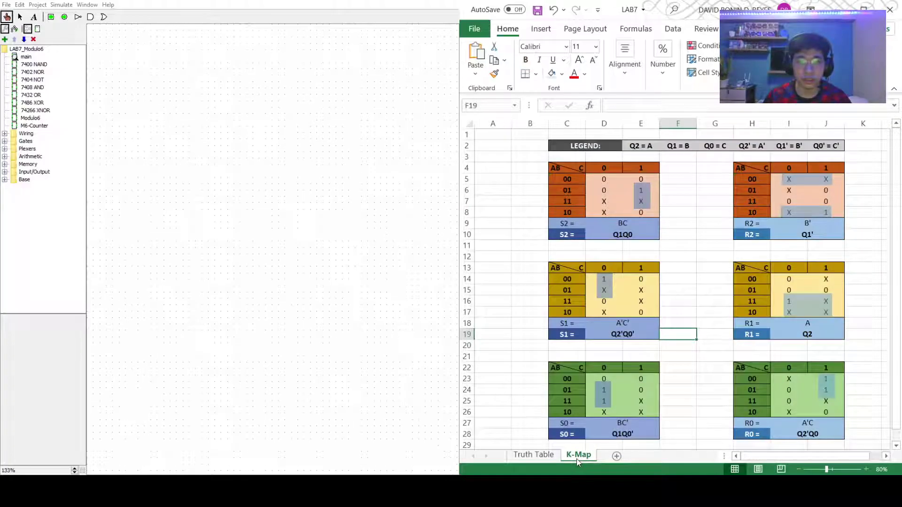
scroll(700, 353, down, 2)
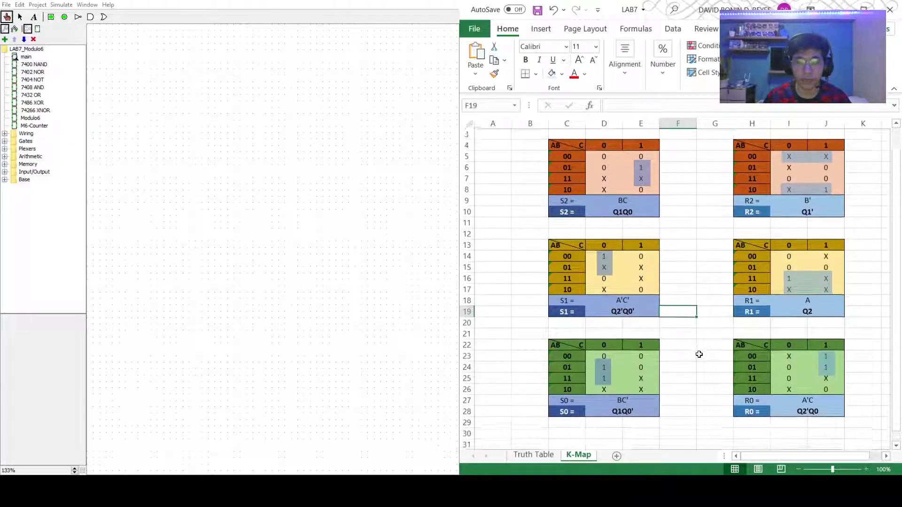
scroll(700, 352, up, 2)
scroll(711, 353, down, 1)
scroll(709, 353, up, 1)
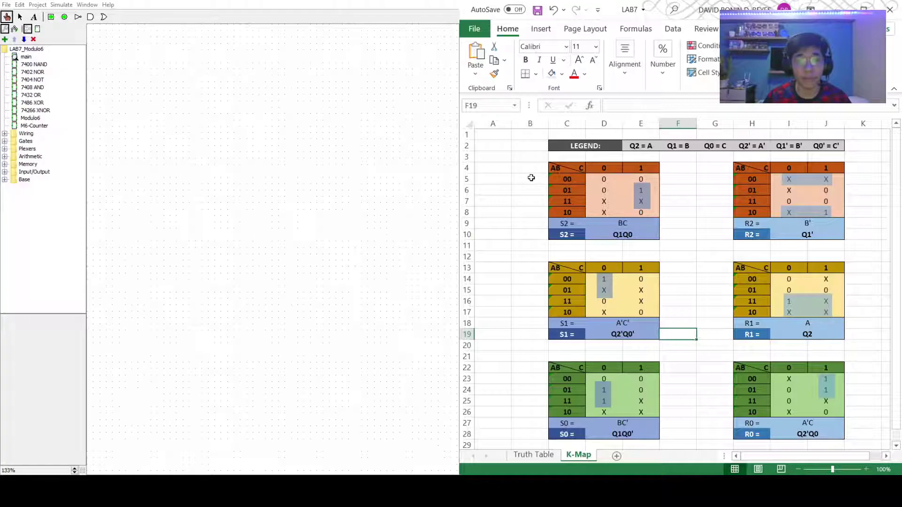
Examine the S2 and R2 Karnaugh maps and cross-check them with the Truth Table sheet.
drag(531, 169, 822, 246)
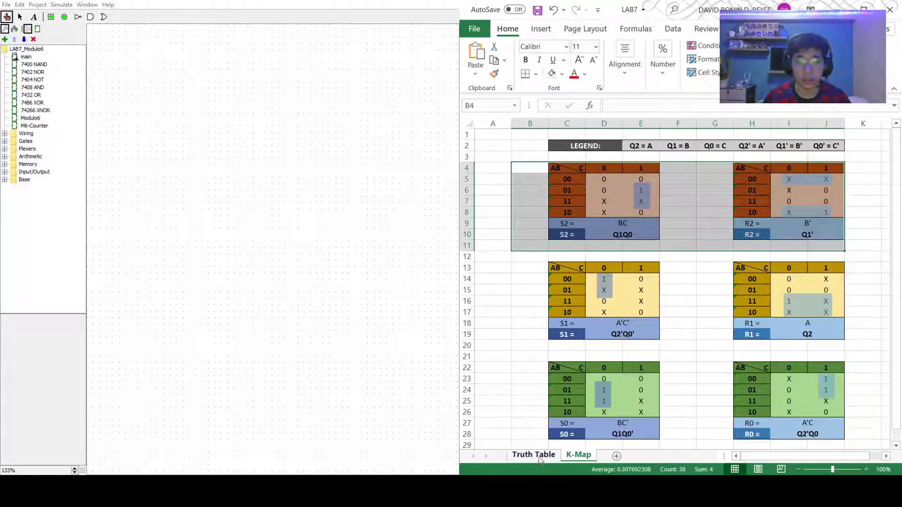
click(705, 226)
drag(532, 167, 846, 237)
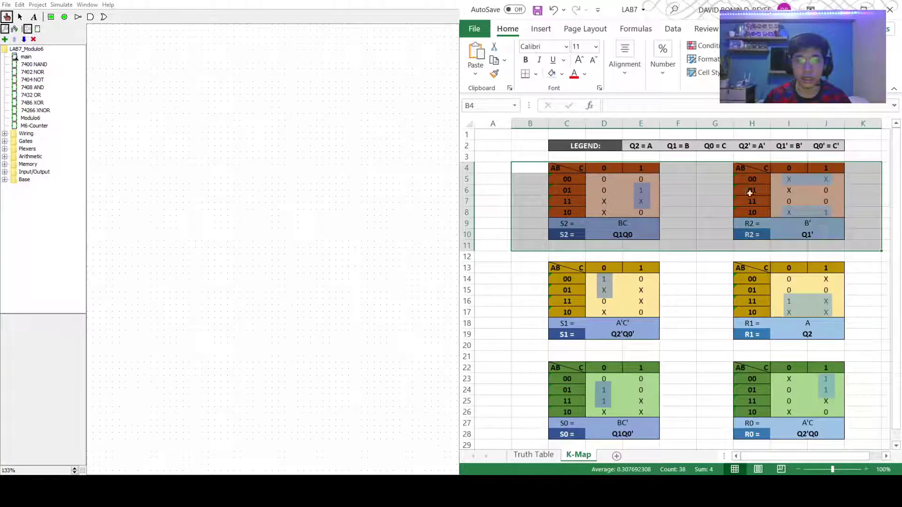
click(533, 455)
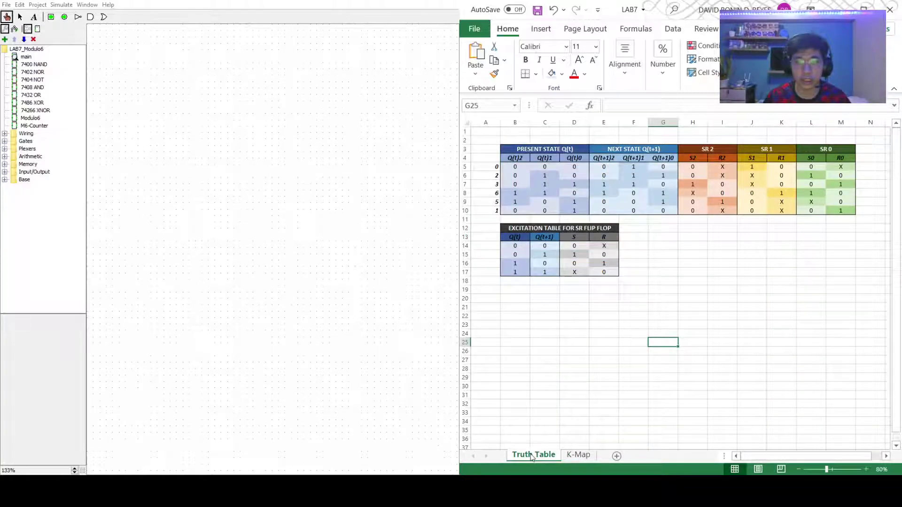
click(579, 455)
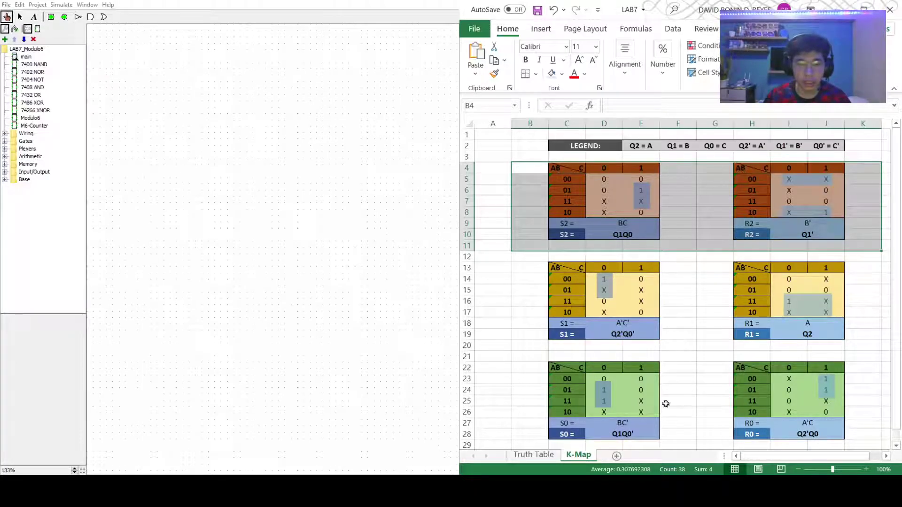
Examine the S0 and R0 Karnaugh maps together with the rest of the K-Map sheet.
drag(530, 370, 858, 404)
scroll(685, 362, up, 1)
scroll(687, 360, down, 1)
scroll(689, 356, up, 1)
click(684, 292)
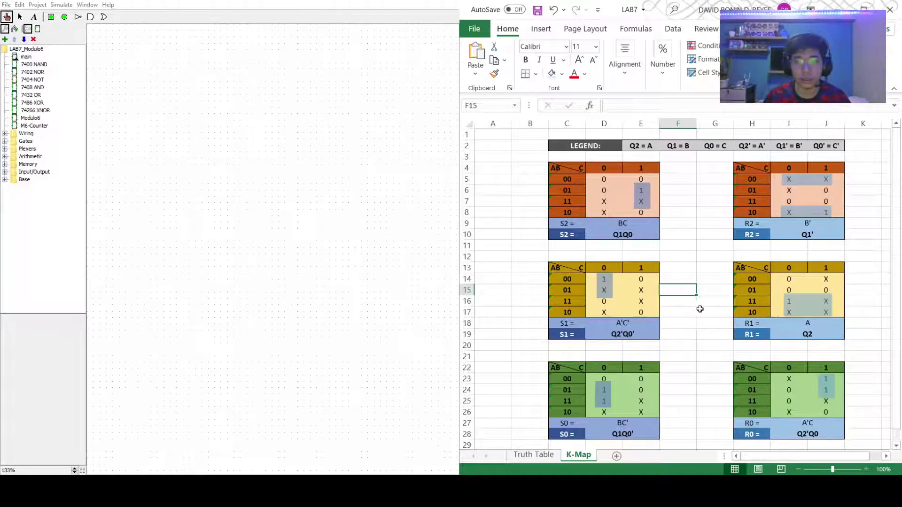
click(694, 355)
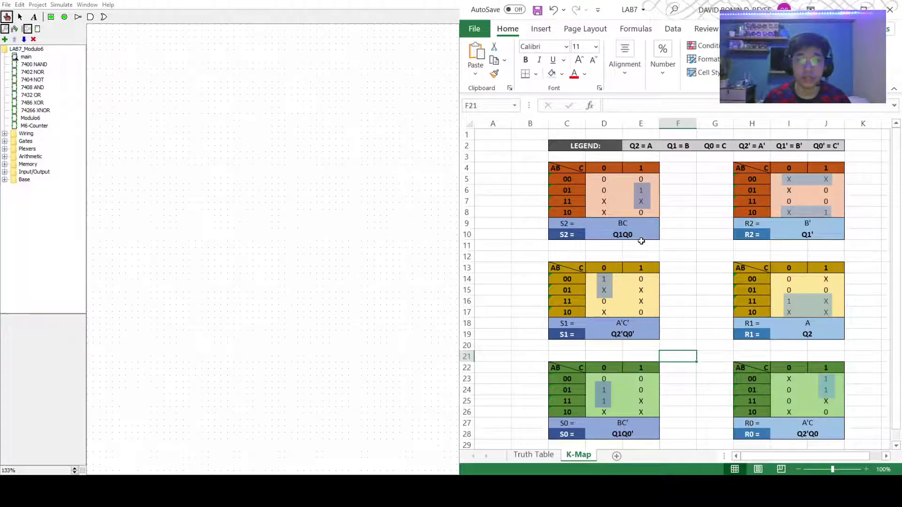
Review the SR 1 and SR 0 Karnaugh maps and the simplified S2 expression in cell D10.
drag(514, 239, 848, 376)
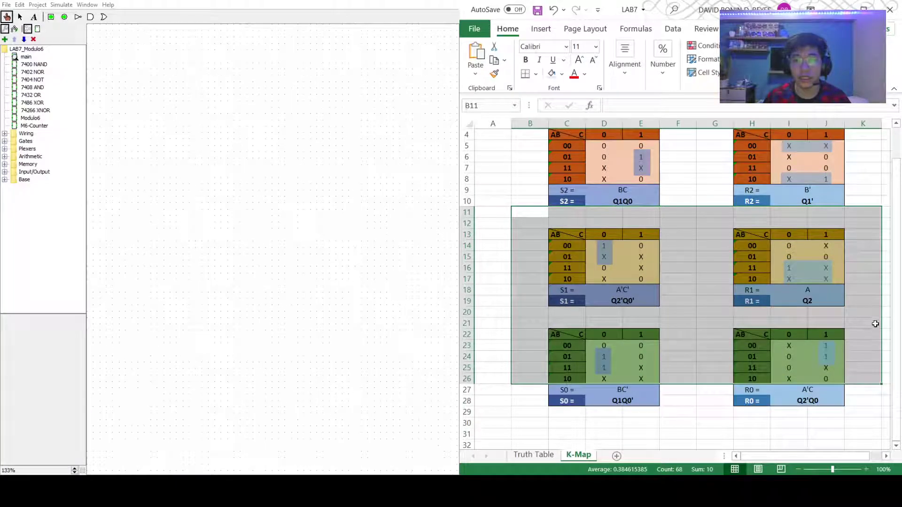
click(863, 226)
scroll(863, 230, up, 1)
scroll(863, 252, down, 1)
scroll(864, 226, up, 1)
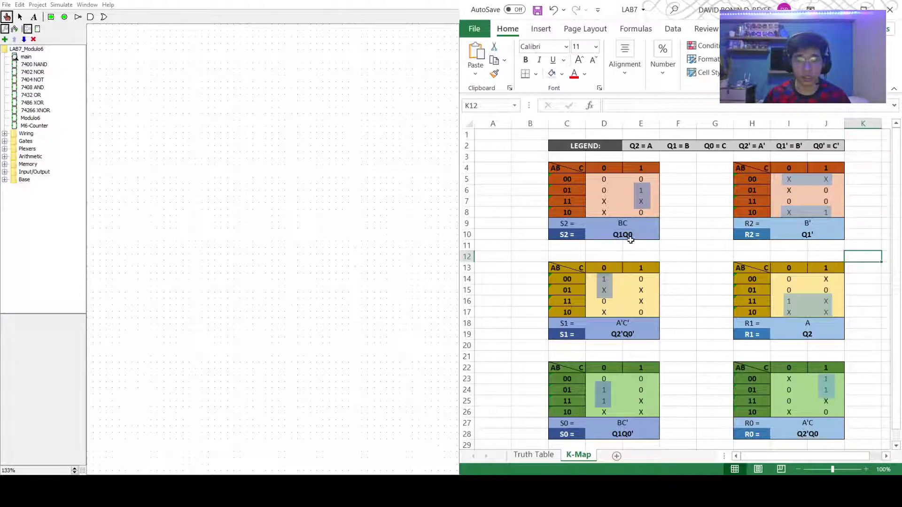
click(633, 239)
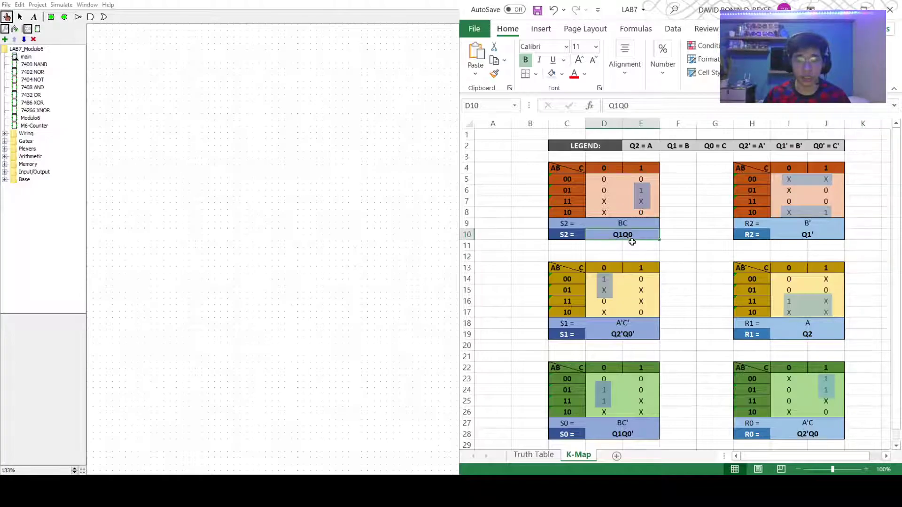
Review the simplified expressions beneath the S2, S1 and S0 Karnaugh maps.
click(627, 445)
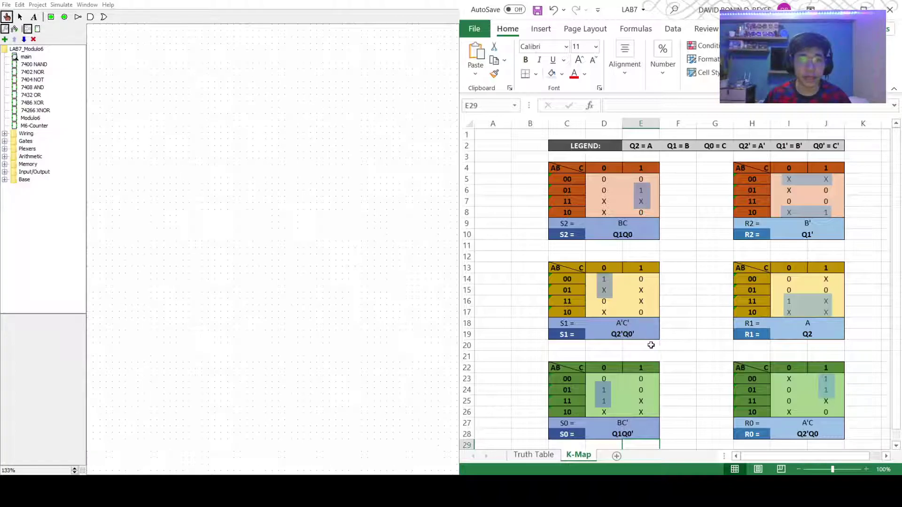
click(700, 312)
click(623, 235)
click(627, 347)
click(632, 438)
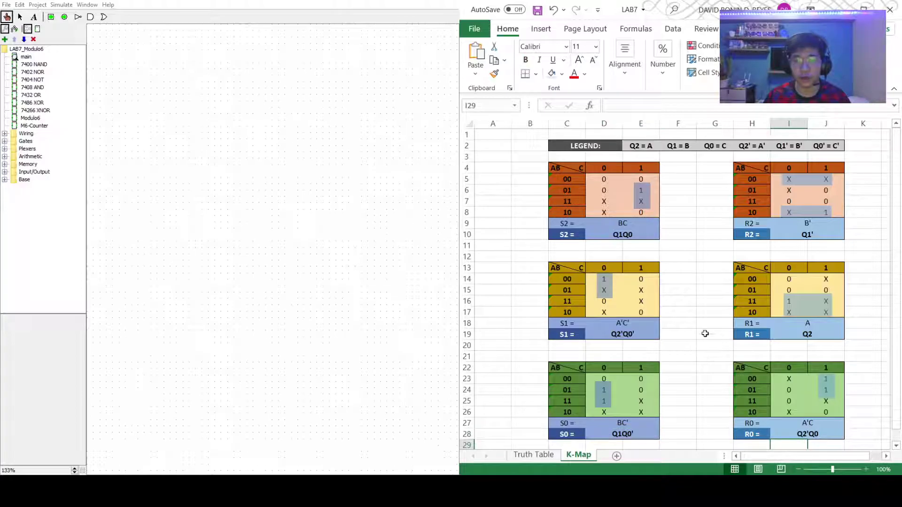
click(705, 312)
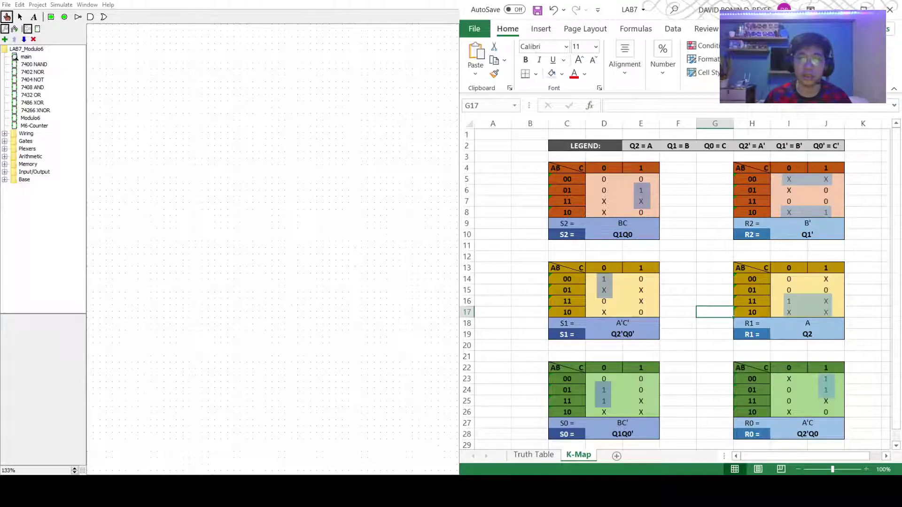
Switch to Logisim, open the M6-Counter circuit and place a clock at the canvas's upper-left corner.
double_click(34, 125)
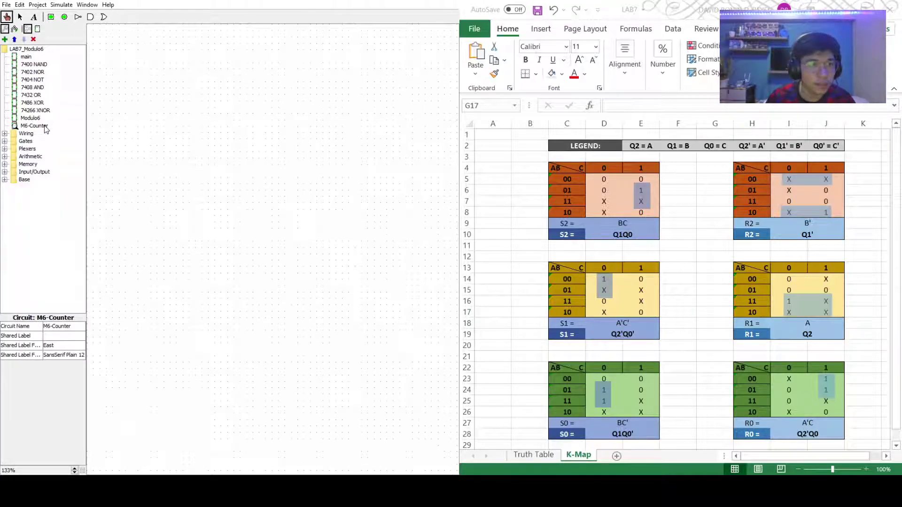
click(5, 134)
click(34, 180)
click(105, 49)
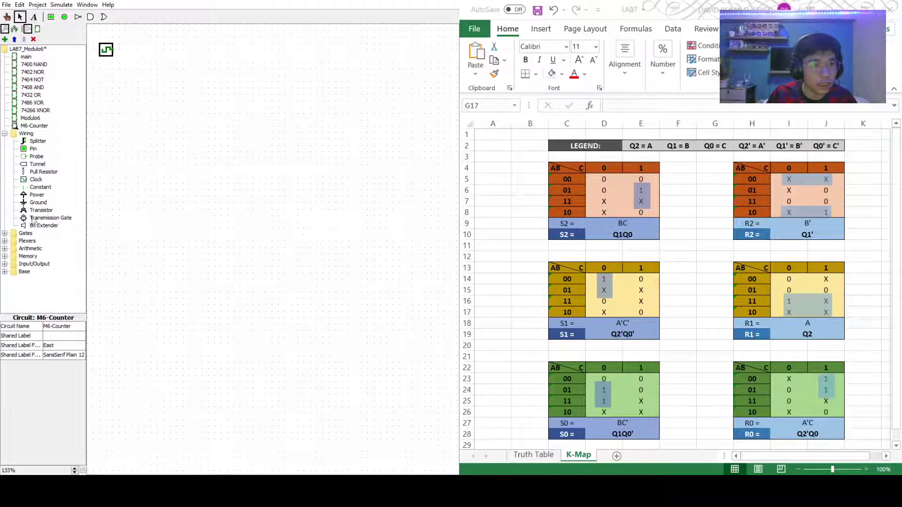
click(5, 133)
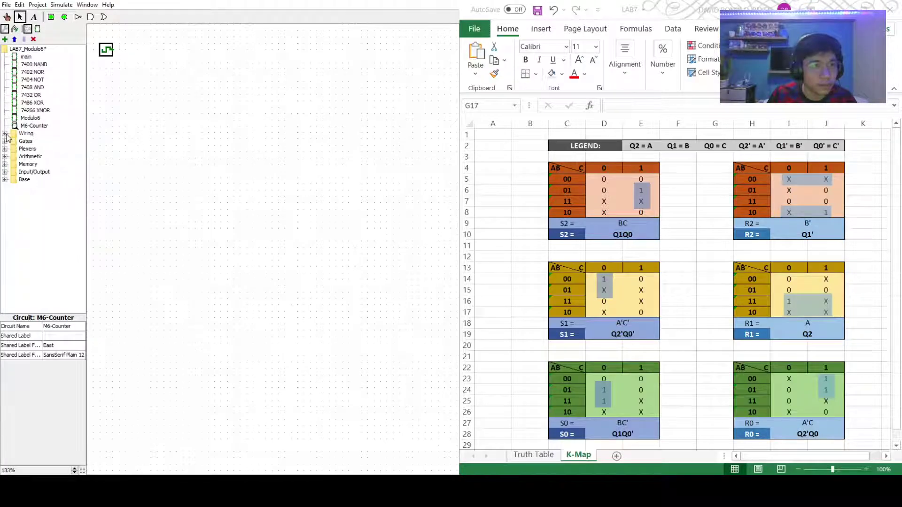
Place three S-R flip-flops in a horizontal row below and beside the clock.
click(4, 157)
click(4, 157)
click(4, 157)
click(4, 157)
click(5, 165)
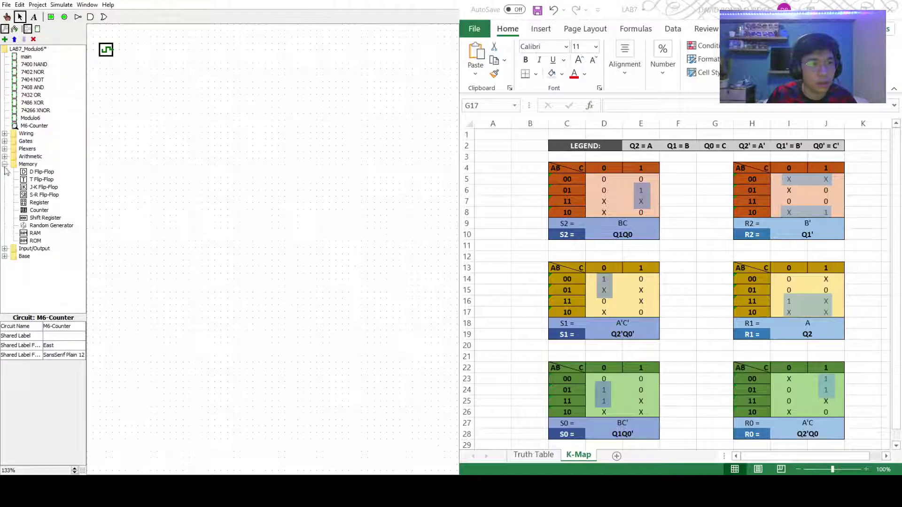
click(44, 195)
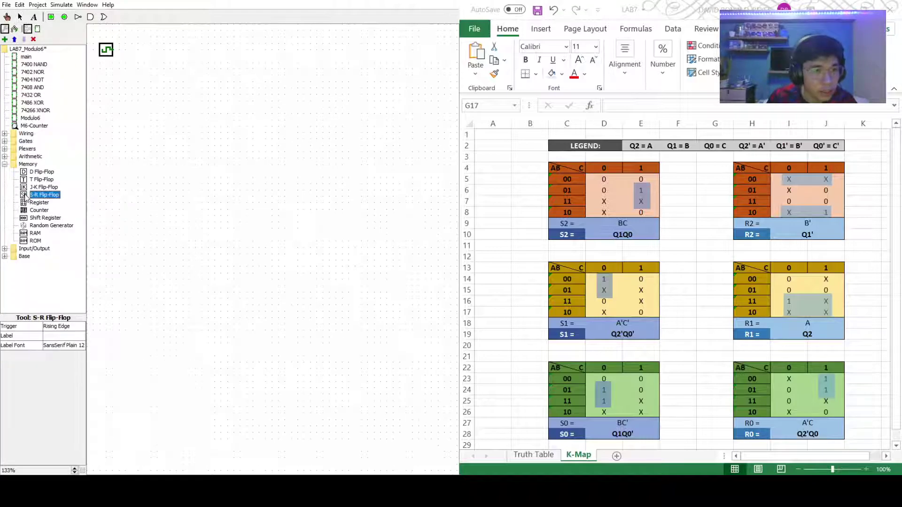
click(171, 84)
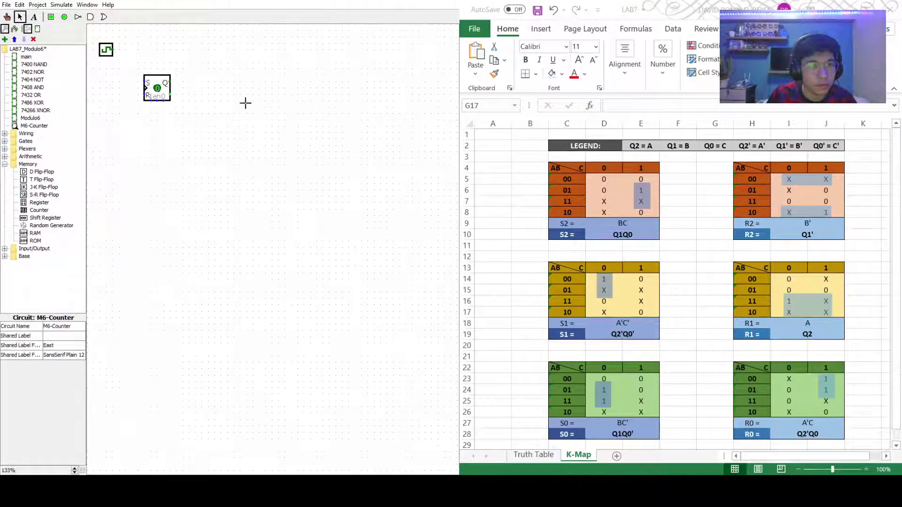
click(28, 195)
click(261, 84)
click(295, 147)
click(45, 195)
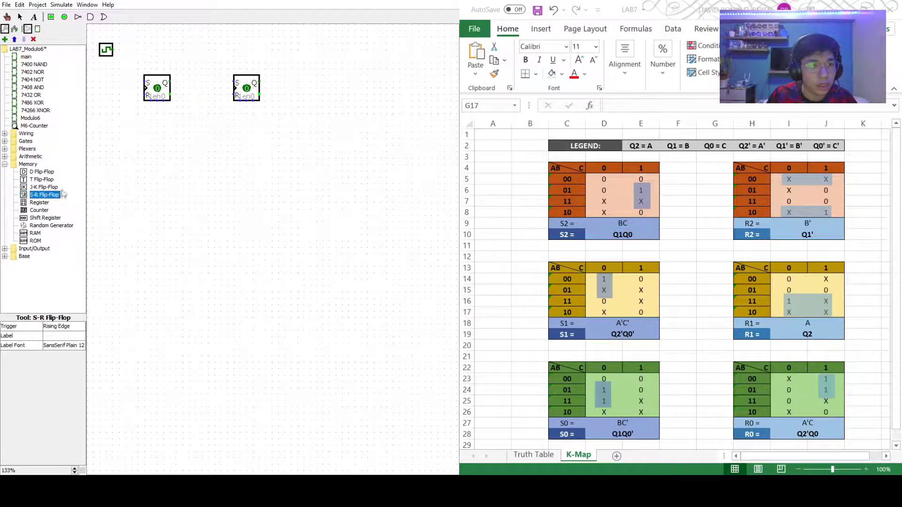
click(355, 83)
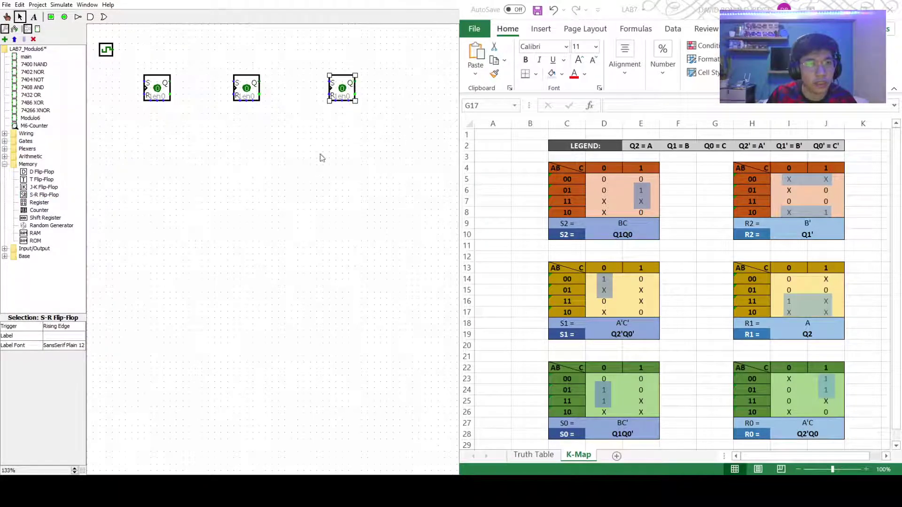
Place an AND gate near the first flip-flop and shift all three flip-flops down, keeping them in one row.
click(3, 141)
click(28, 165)
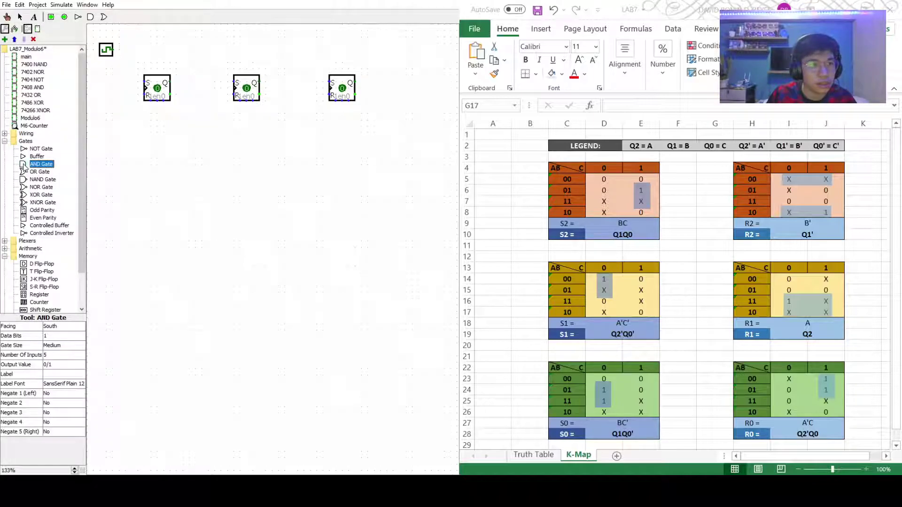
click(189, 197)
drag(157, 90, 157, 142)
drag(254, 94, 254, 134)
drag(343, 86, 348, 136)
click(246, 208)
Set the AND gate to 2 inputs and its gate size to Narrow.
click(188, 180)
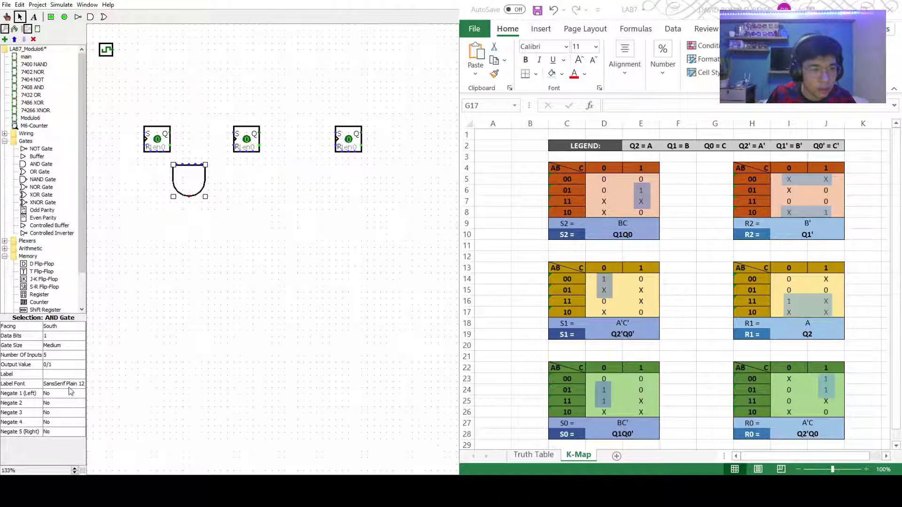
click(64, 356)
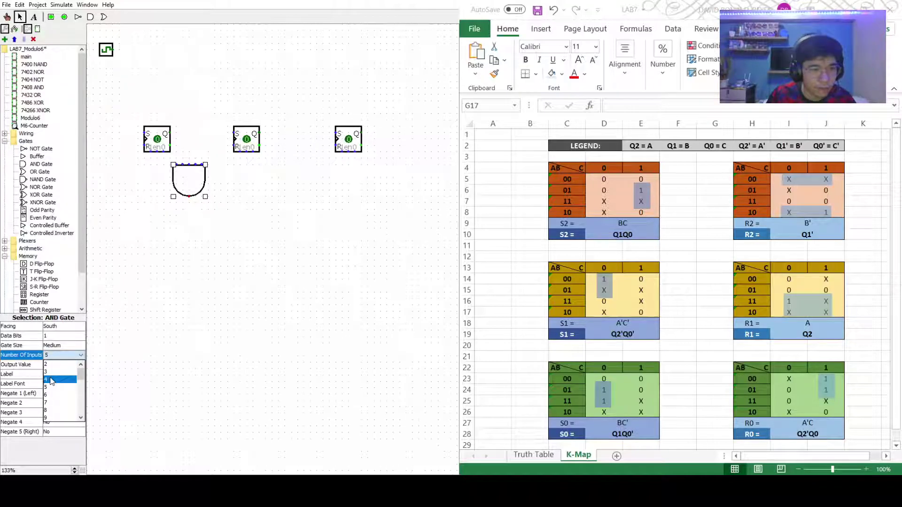
click(51, 364)
click(56, 346)
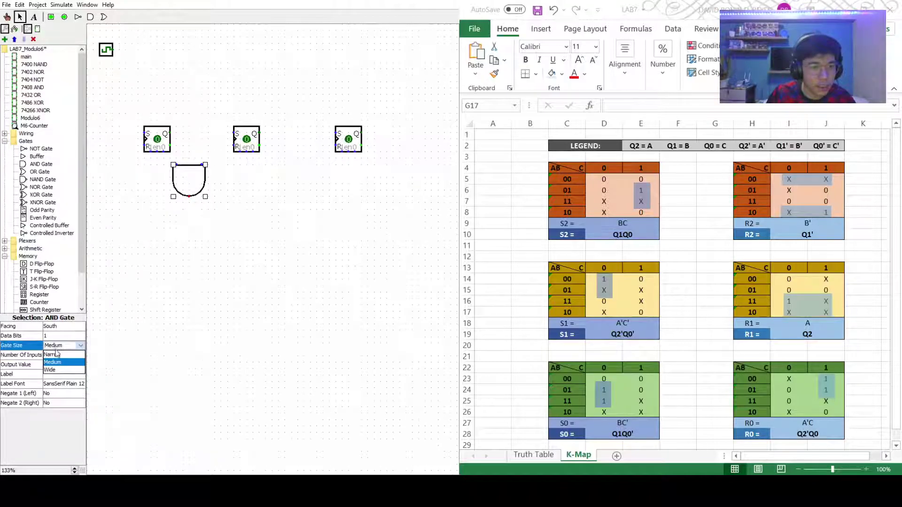
click(57, 355)
click(298, 302)
Move the AND gate to the upper left of the first flip-flop and space the three flip-flops evenly.
drag(190, 193, 159, 141)
click(258, 231)
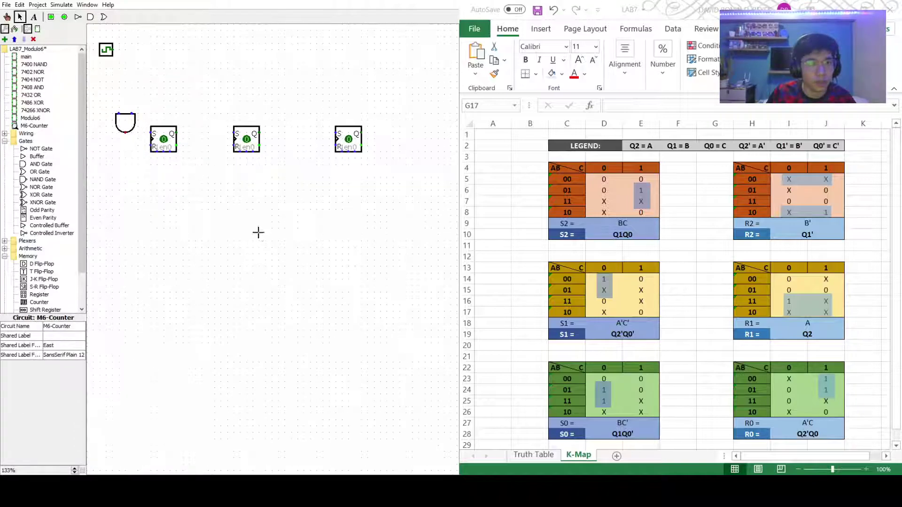
drag(240, 143, 252, 143)
click(324, 254)
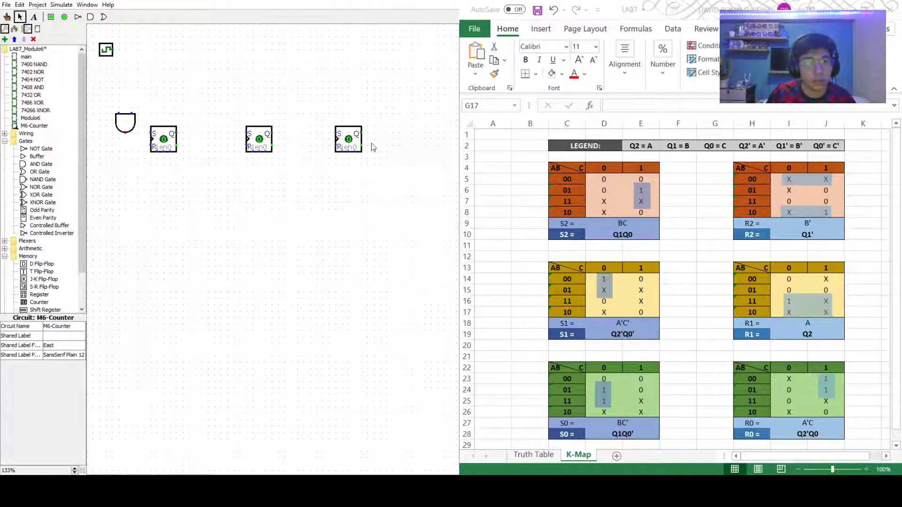
drag(354, 140, 360, 141)
Duplicate the AND gate for the middle flip-flop and align both gates slightly above their flip-flops.
click(110, 131)
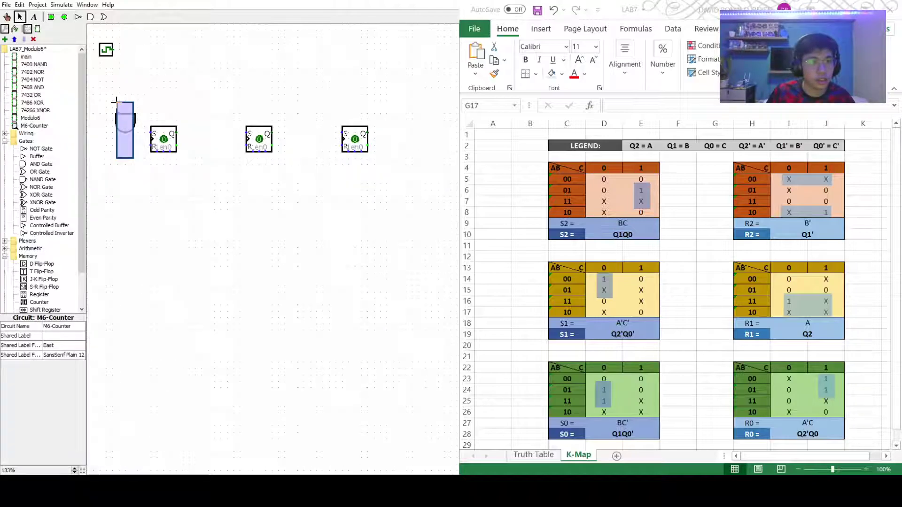
click(120, 120)
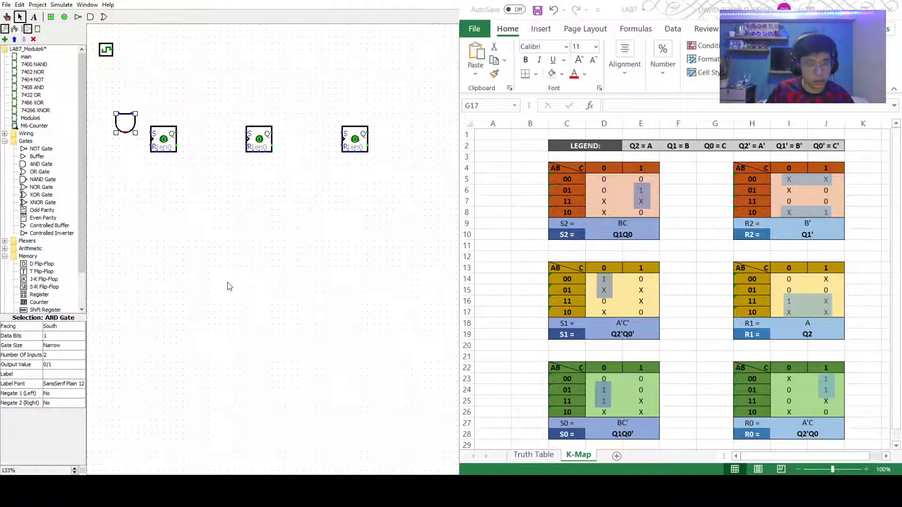
key(ctrl+d)
drag(128, 128, 223, 122)
click(235, 228)
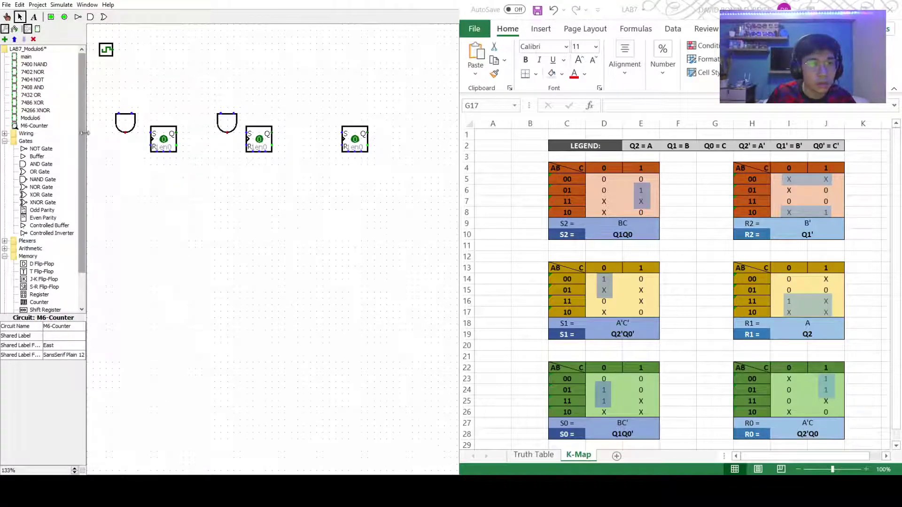
drag(125, 123, 134, 122)
click(315, 250)
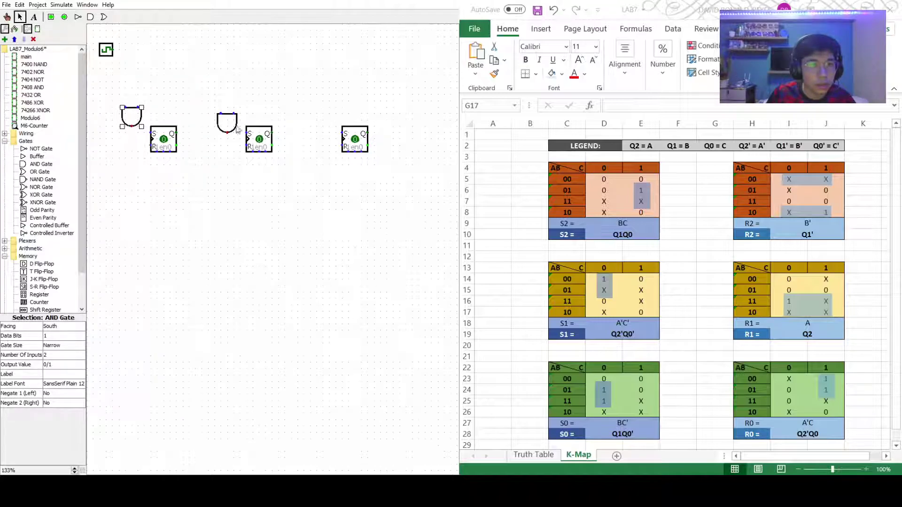
drag(230, 124, 230, 118)
click(252, 204)
Add two more copies of the AND gate side by side at the upper left of the third flip-flop.
key(ctrl+v)
drag(120, 121, 317, 115)
click(315, 201)
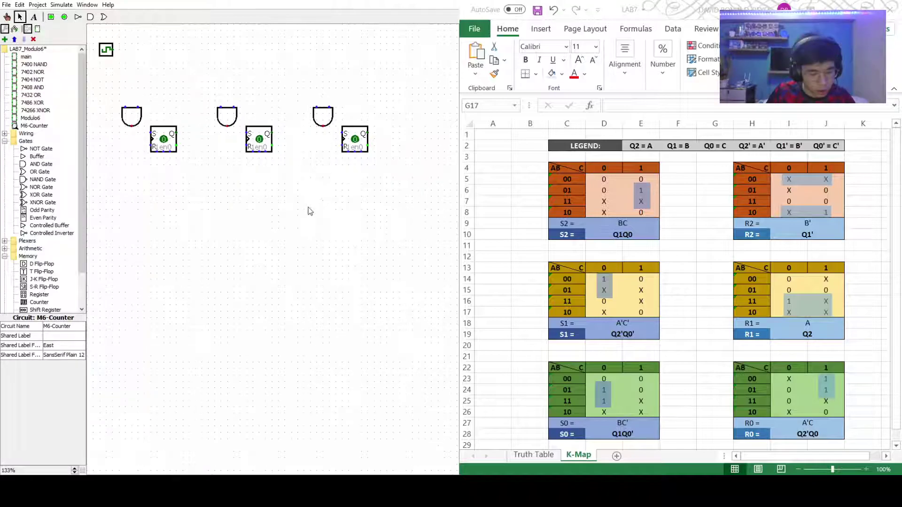
key(ctrl+v)
drag(133, 123, 311, 116)
click(331, 179)
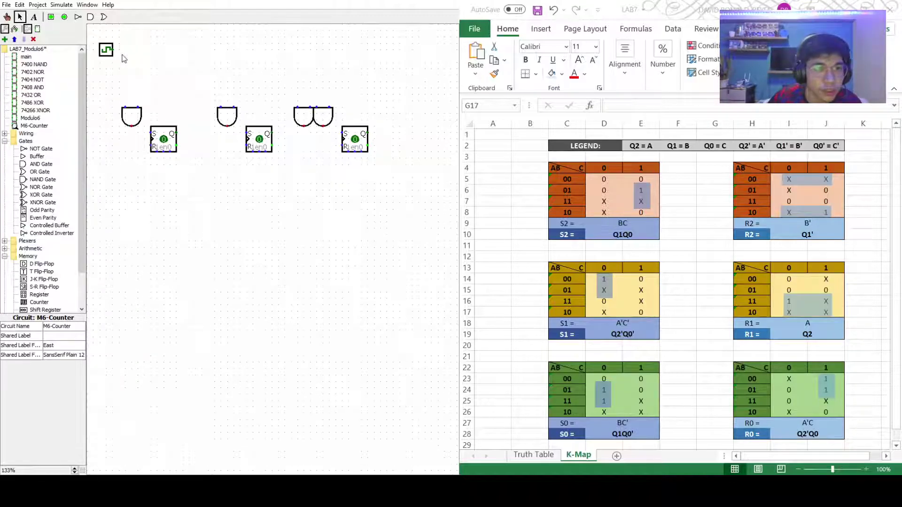
Wire the clock along an overhead line to the clock inputs of all three S-R flip-flops.
drag(113, 49, 149, 52)
mouse_move(151, 51)
mouse_down()
mouse_move(144, 131)
mouse_move(144, 49)
mouse_up()
key(ctrl+z)
drag(144, 50, 151, 144)
drag(144, 49, 239, 142)
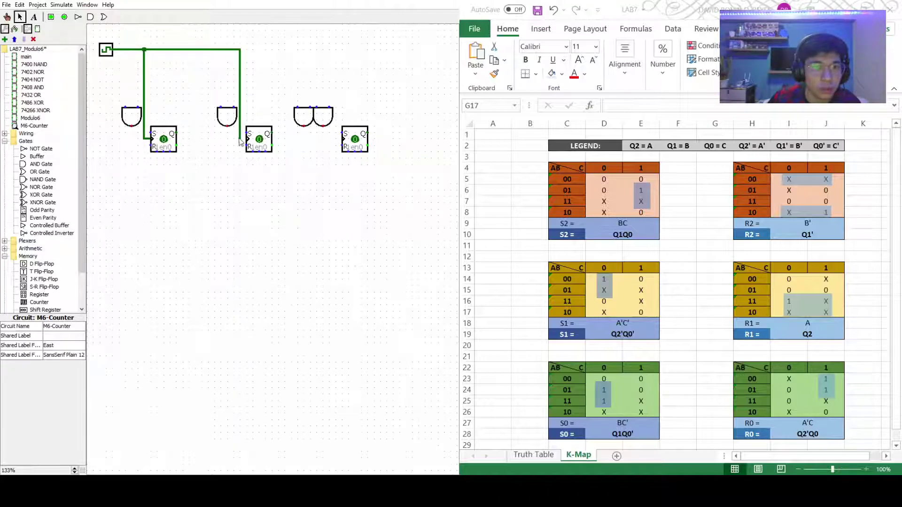
drag(240, 49, 342, 143)
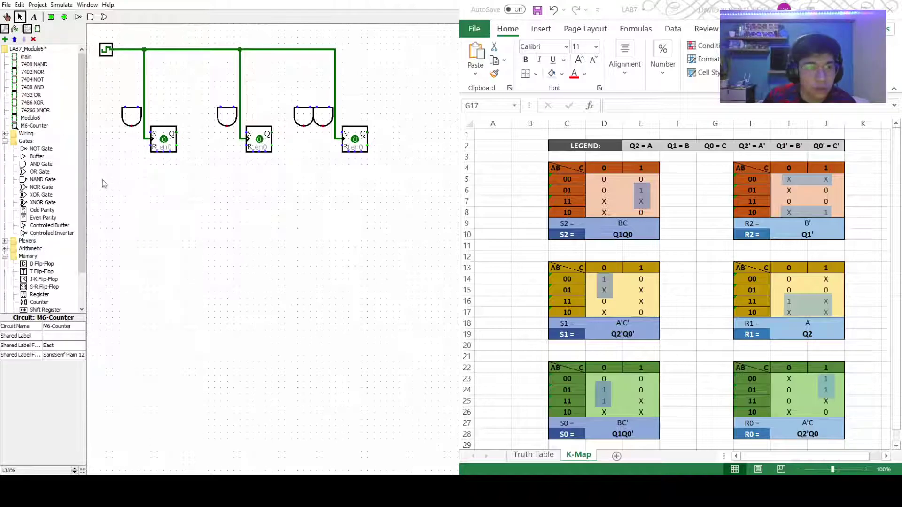
Add the text labels SR2, SR1 and SR0 beneath the flip-flop row.
click(34, 17)
click(160, 158)
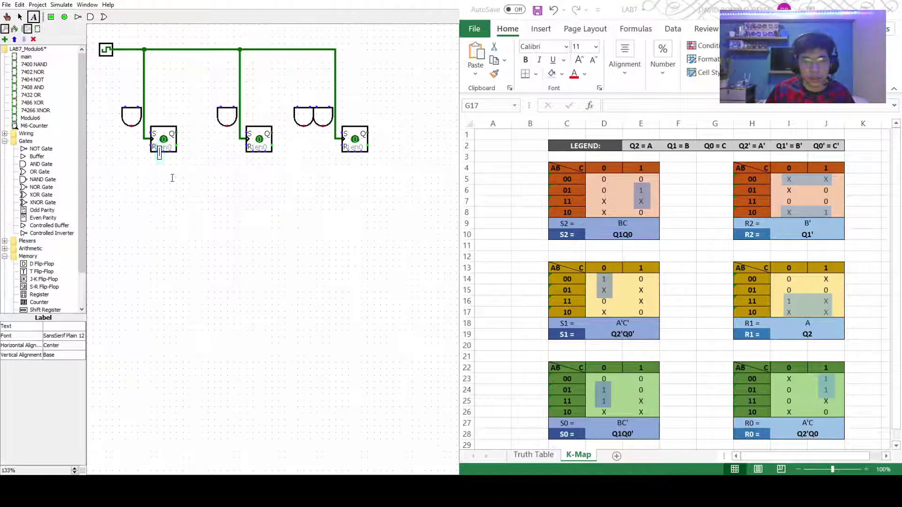
text(SR2)
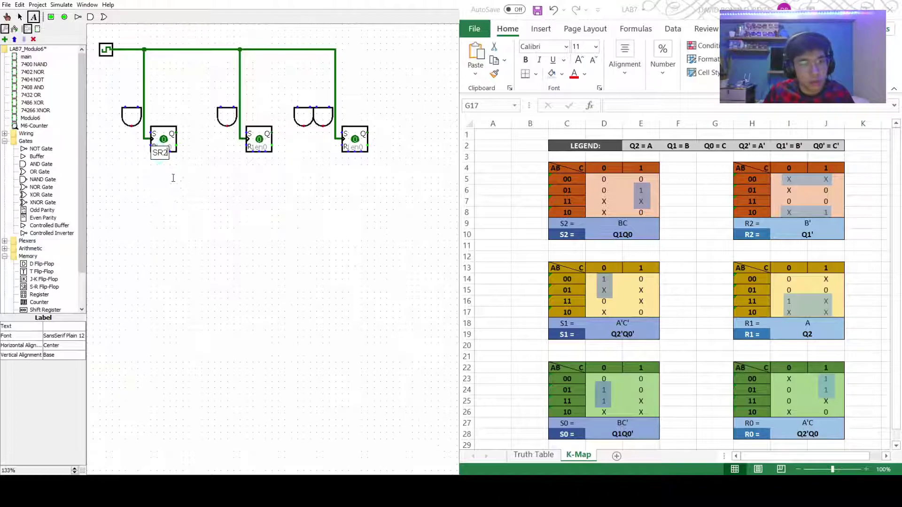
click(200, 181)
text(SR1)
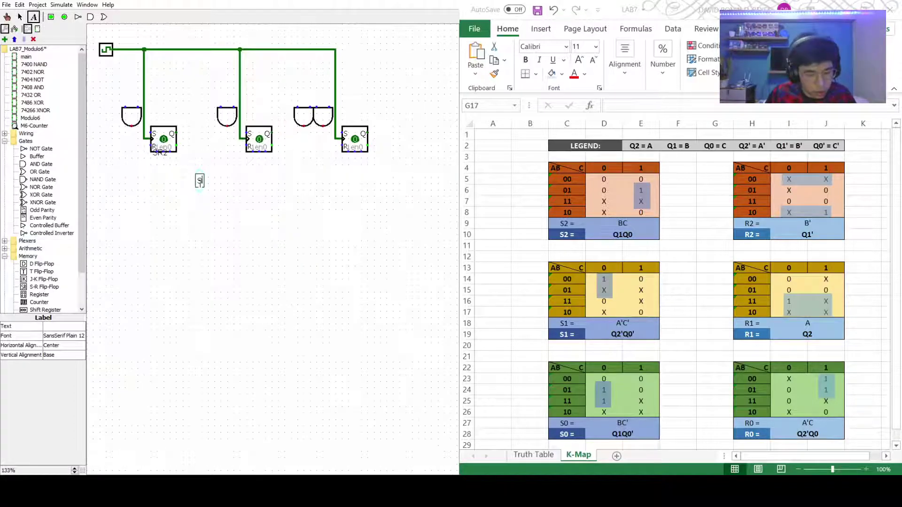
click(260, 202)
text(SR0)
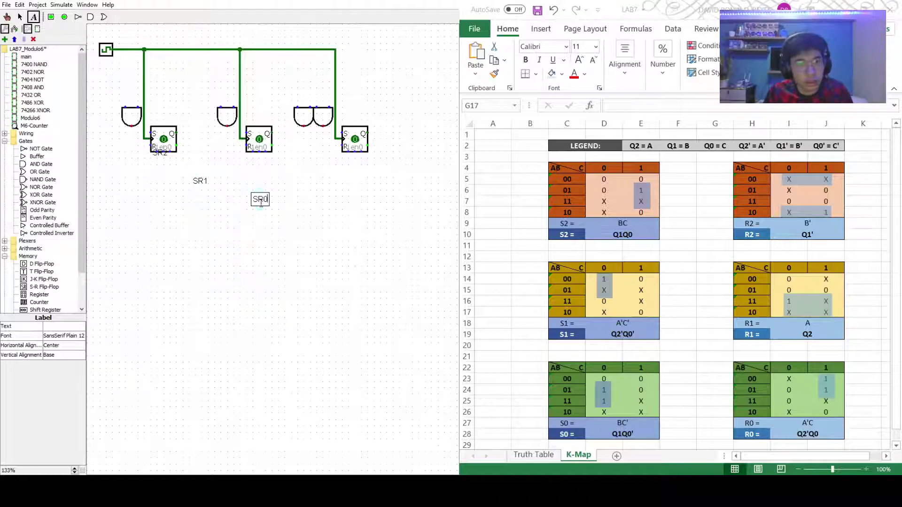
click(20, 17)
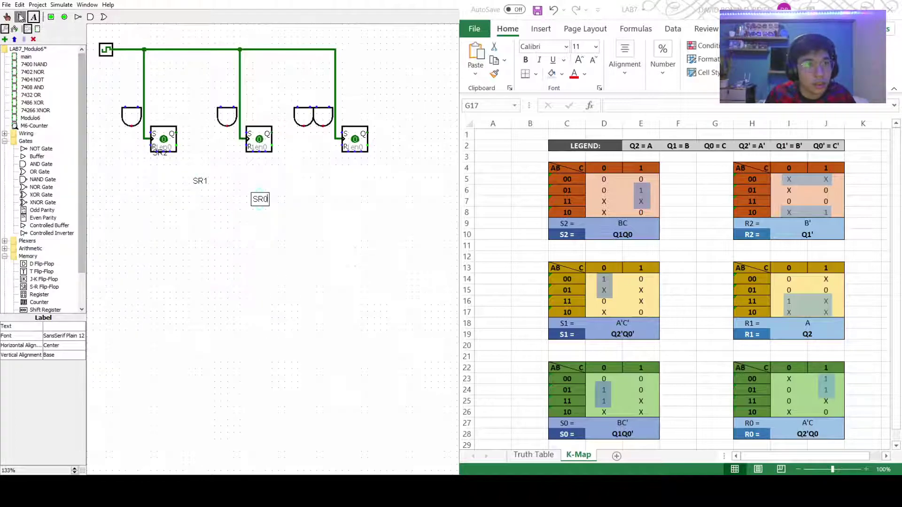
Delete the first flip-flop, the stray wires drawn beneath it and its overlapping SR2 label.
drag(163, 153, 157, 164)
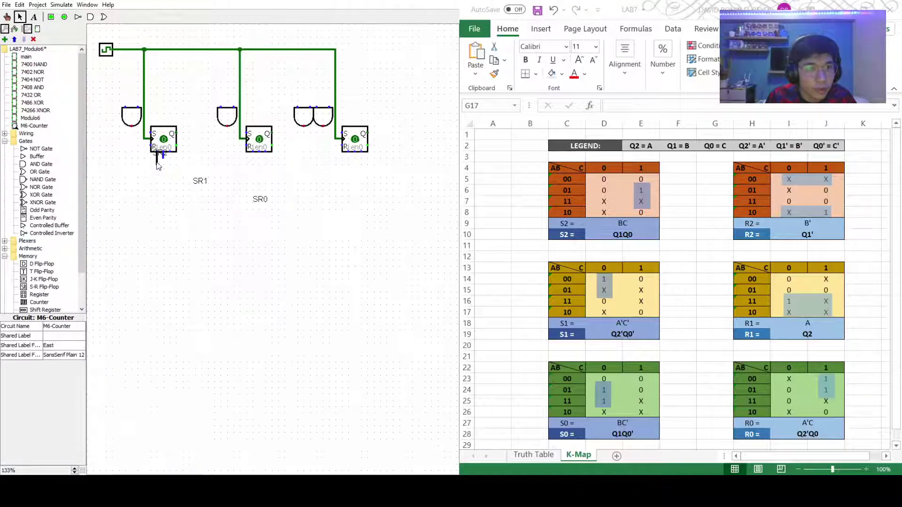
click(177, 143)
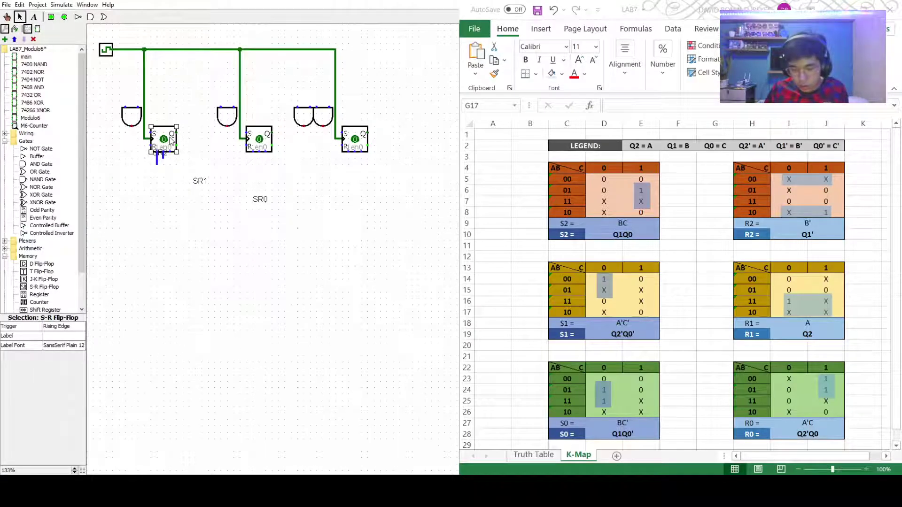
key(Delete)
click(159, 158)
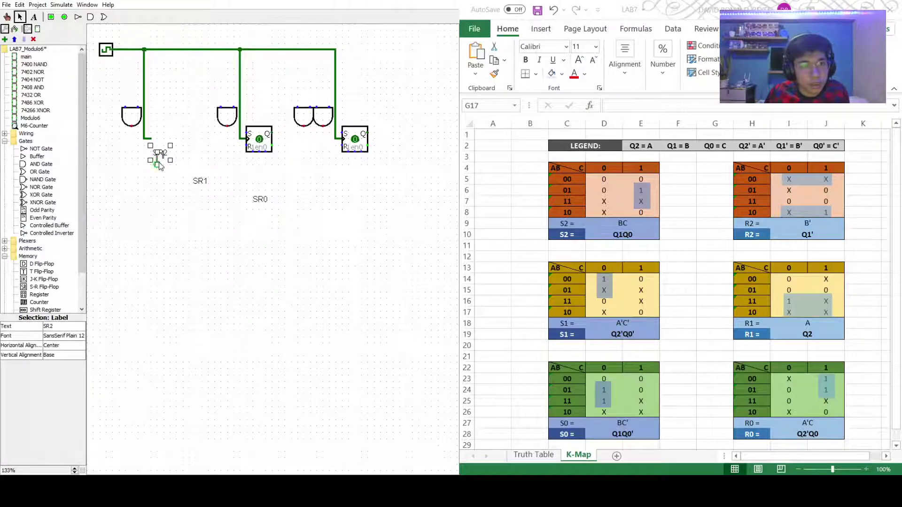
click(164, 160)
drag(156, 156, 158, 167)
key(Delete)
click(161, 153)
key(Delete)
Add a new SR2 label lower down, clear of the first flip-flop's position.
click(34, 17)
click(159, 171)
text(SR2)
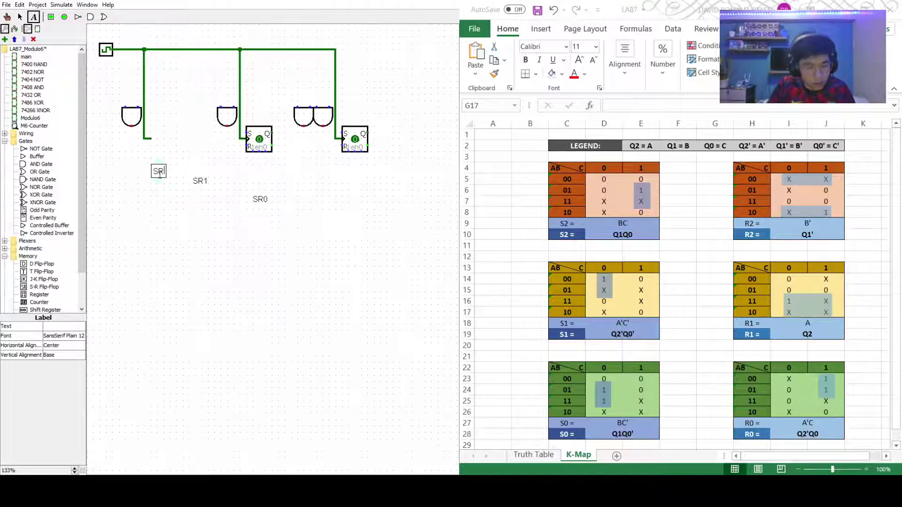
click(19, 16)
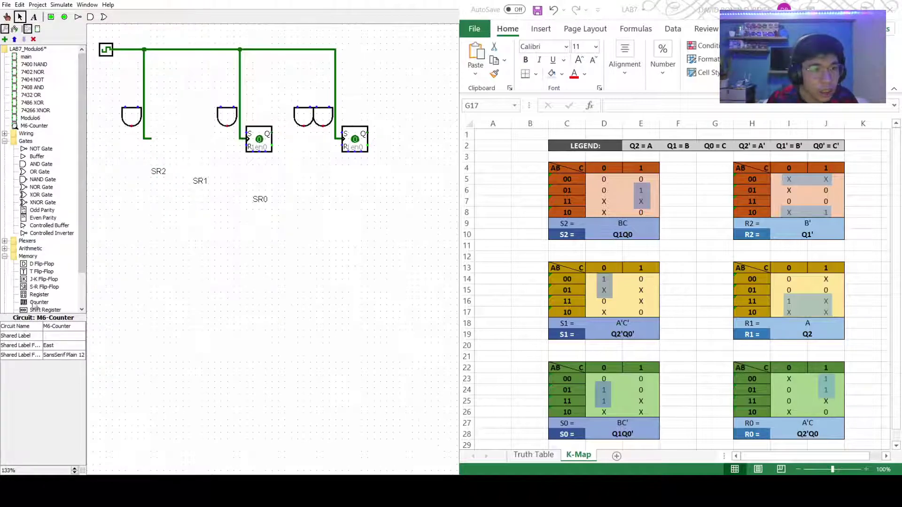
Place a new S-R flip-flop at the end of the first clock branch, level with the other two flip-flops.
click(44, 287)
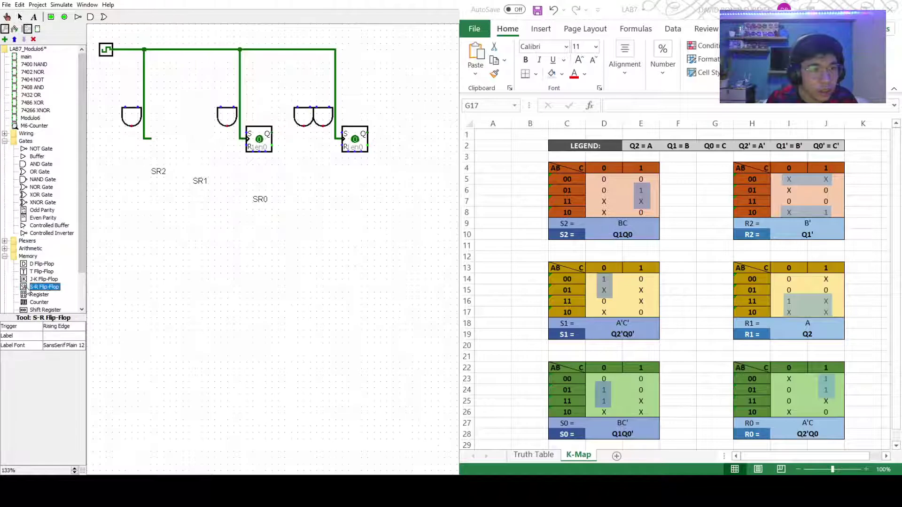
click(177, 132)
click(170, 191)
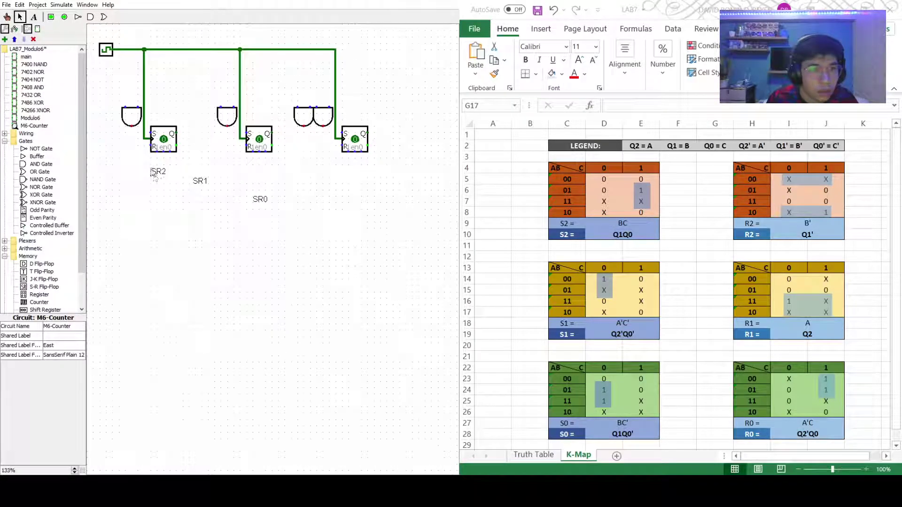
Move the labels SR2, SR1 and SR0 directly above their matching flip-flops, in that order.
drag(158, 172, 164, 122)
click(178, 217)
drag(203, 183, 259, 120)
drag(260, 199, 354, 122)
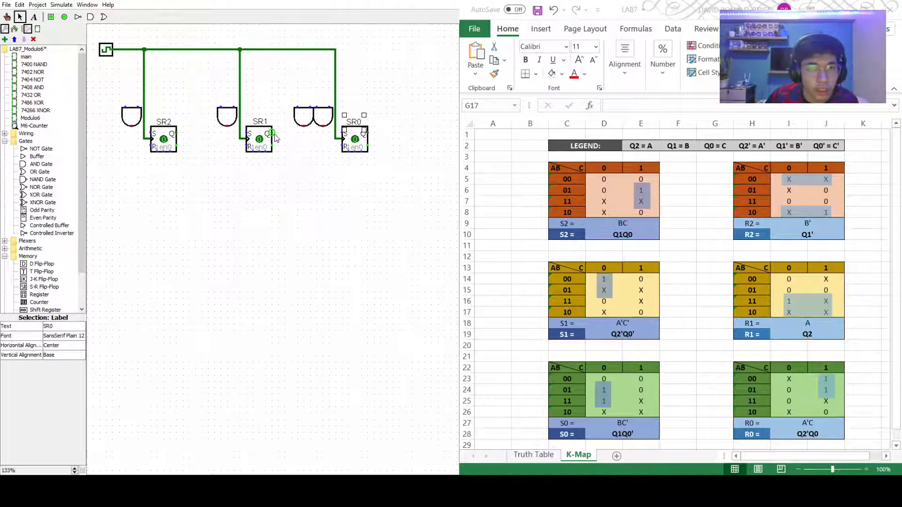
Wire Q1 and Q0 through the first AND gate into SR2's S input, and Q1' directly into its R input.
drag(278, 134, 126, 107)
click(402, 168)
drag(367, 134, 151, 135)
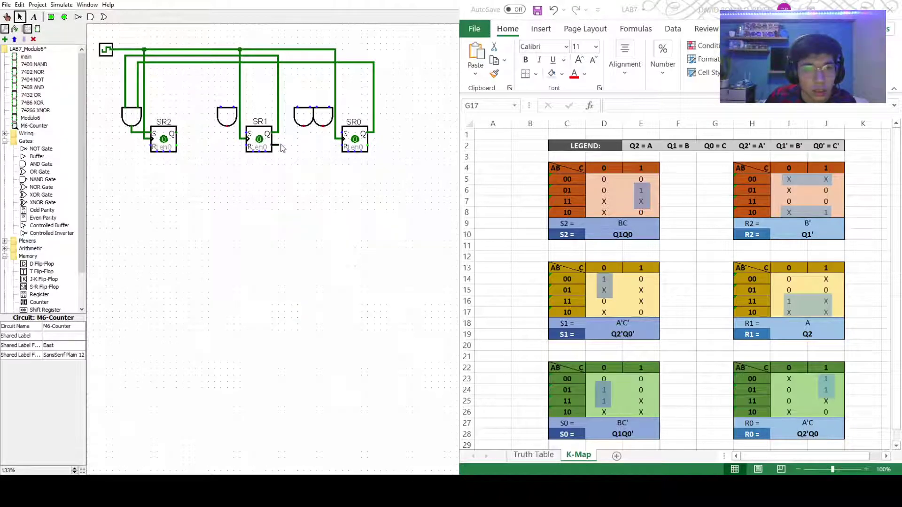
mouse_move(279, 152)
mouse_down()
mouse_move(277, 167)
mouse_move(276, 158)
mouse_up()
drag(274, 157, 221, 158)
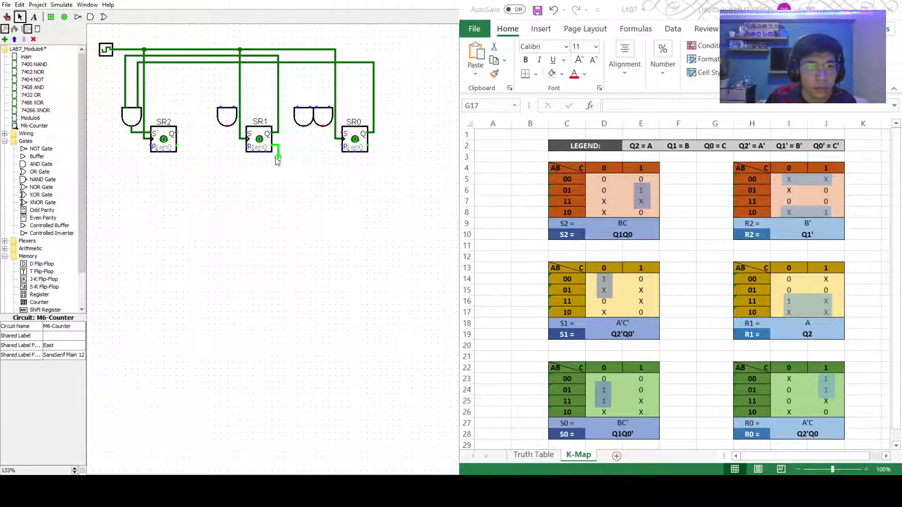
drag(278, 158, 149, 146)
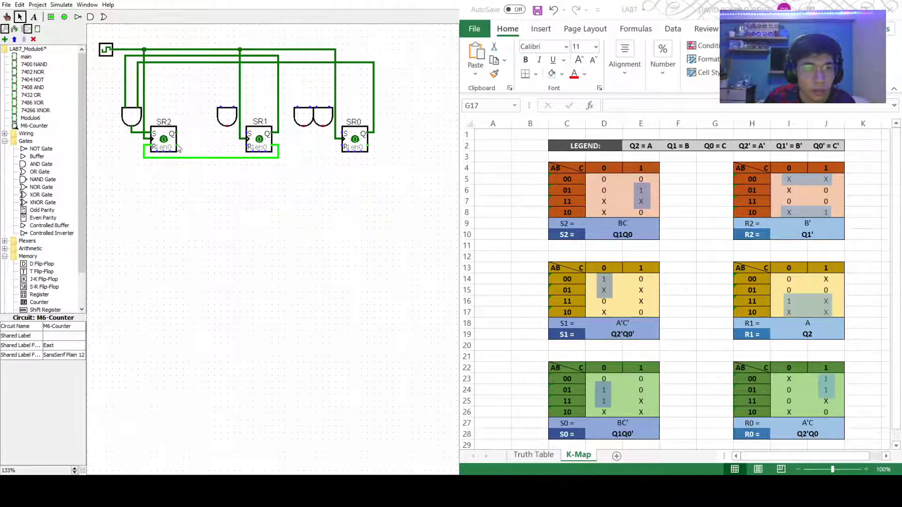
Wire Q2' and Q0' through the second AND gate into SR1's S input, and Q2 directly into its R input.
mouse_move(187, 148)
mouse_down()
mouse_move(189, 69)
mouse_move(221, 69)
mouse_up()
drag(221, 69, 223, 109)
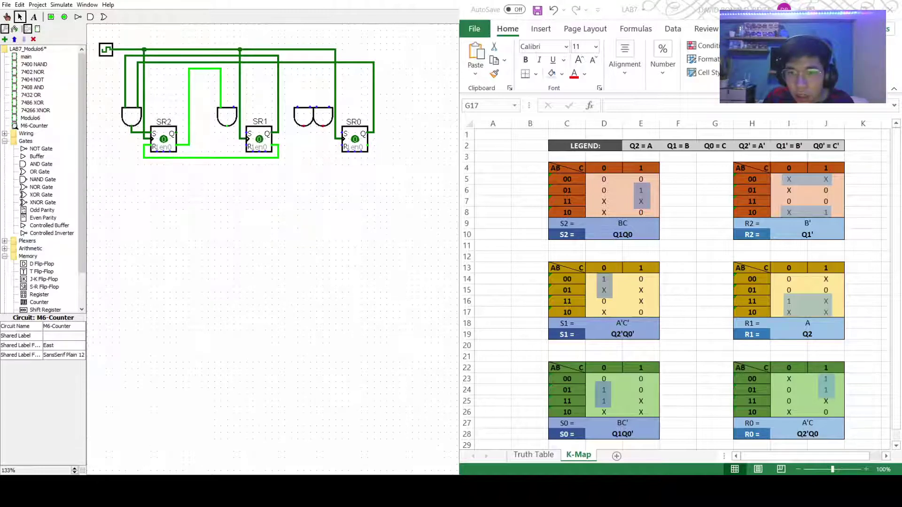
mouse_move(368, 145)
mouse_down()
mouse_move(381, 145)
mouse_move(382, 75)
mouse_move(234, 70)
mouse_up()
drag(234, 70, 244, 135)
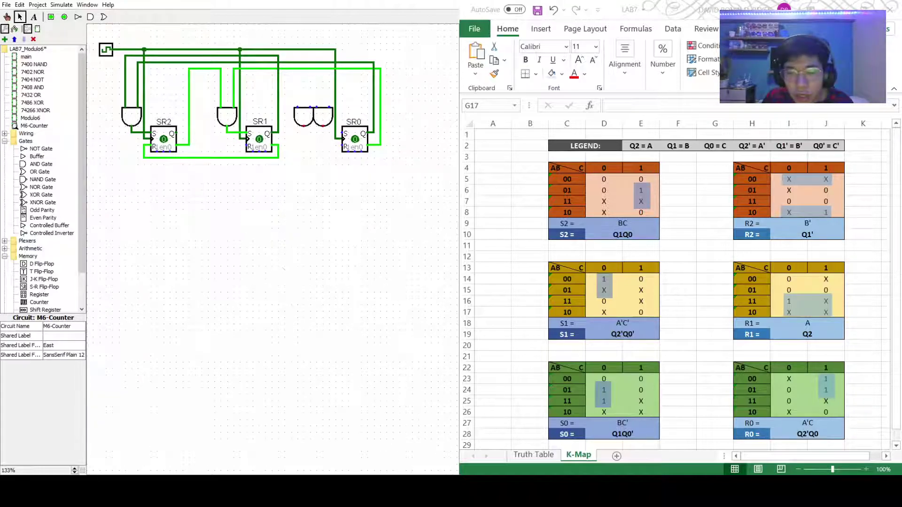
drag(177, 134, 248, 146)
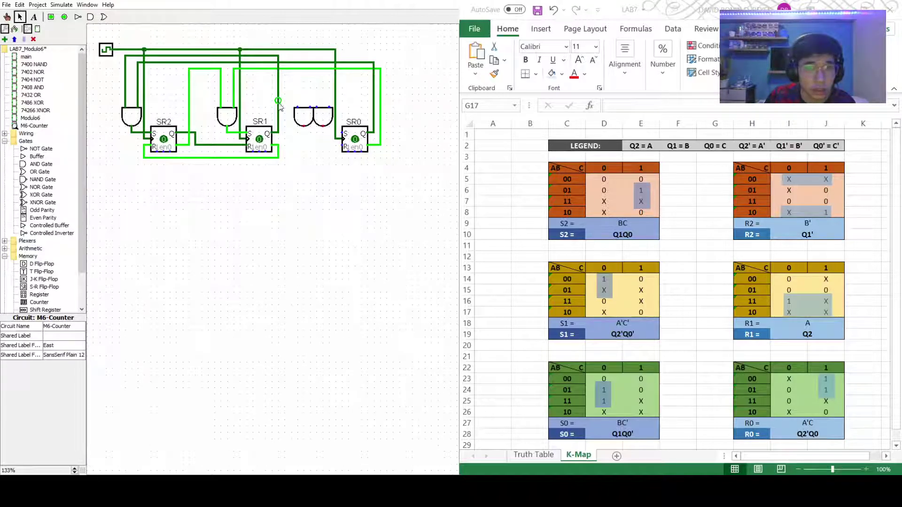
Wire the paired AND gates for SR0: Q1 and Q0' into its S input, Q2' and Q0 into its R input.
drag(278, 60, 295, 59)
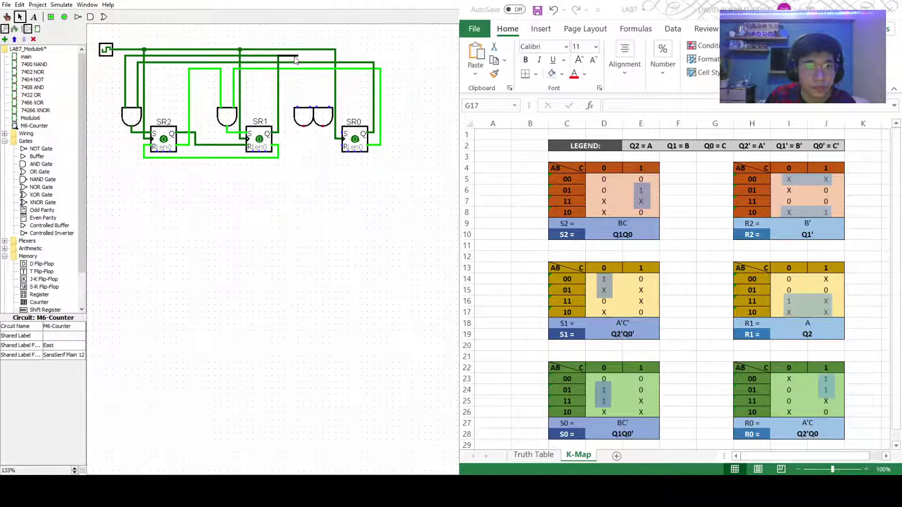
drag(314, 59, 317, 107)
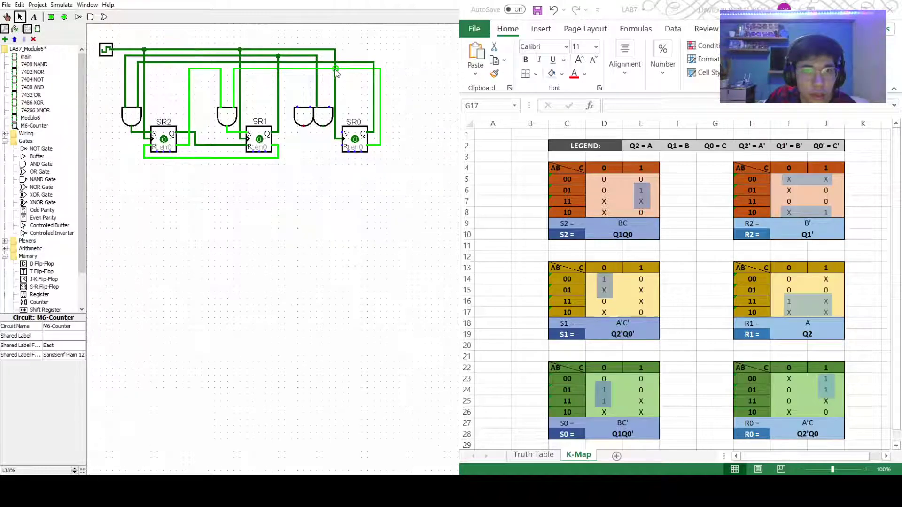
drag(330, 70, 330, 109)
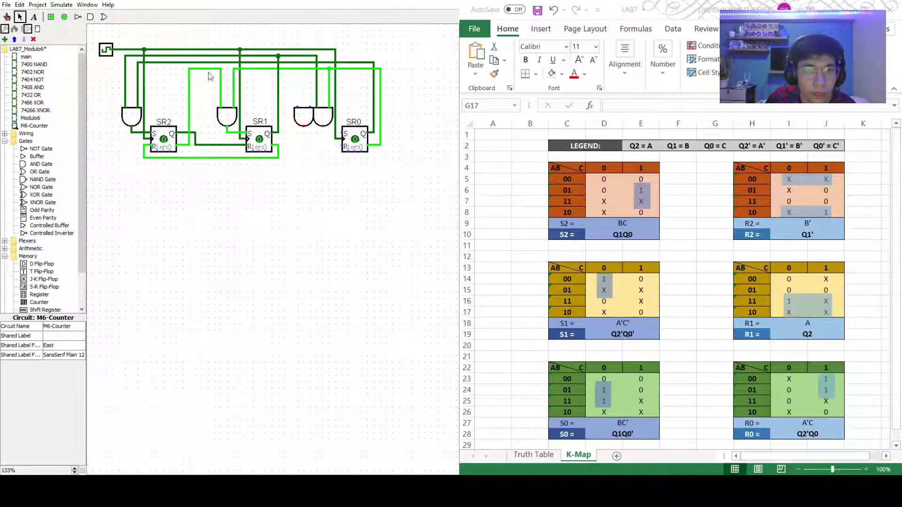
drag(220, 78, 297, 108)
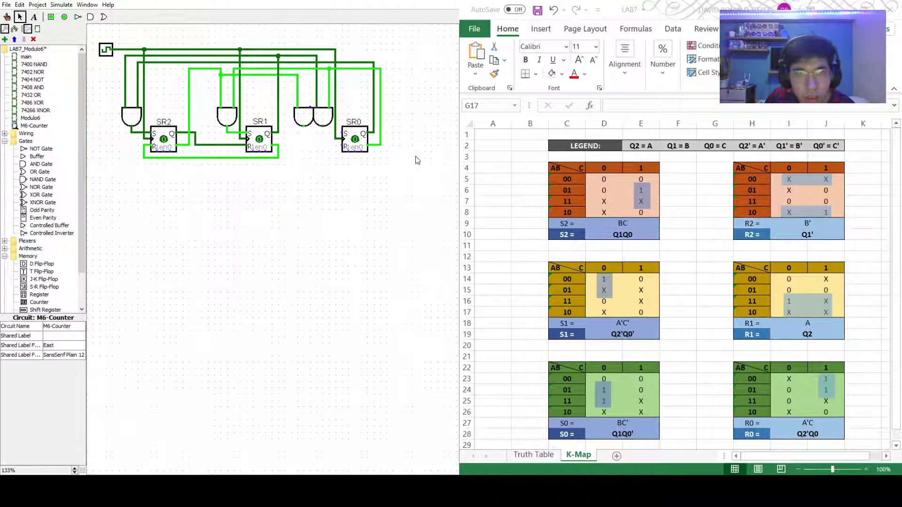
drag(374, 74, 343, 138)
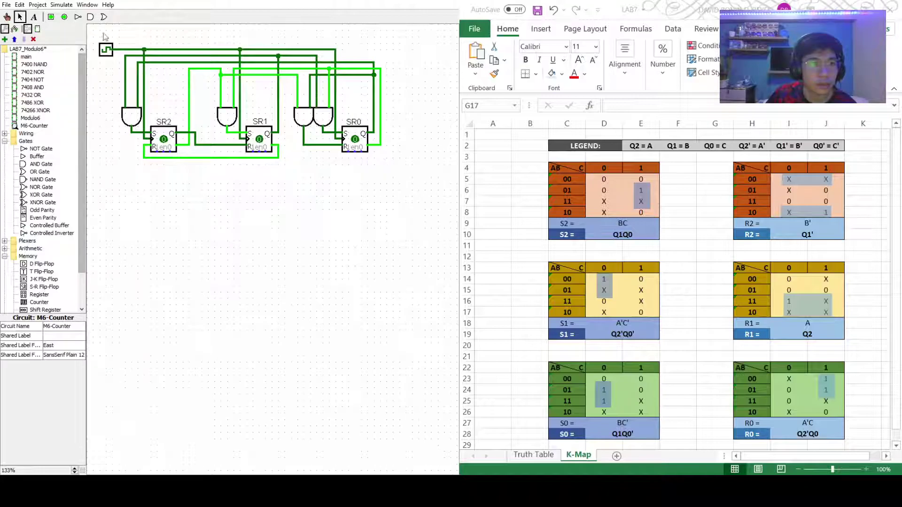
Add an output pin in the empty area beneath the flip-flop row.
click(65, 17)
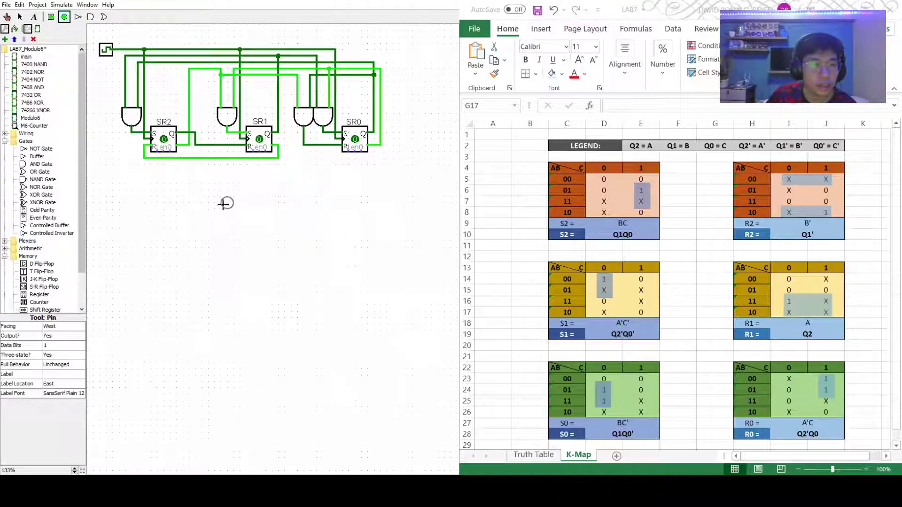
click(220, 191)
right_click(223, 190)
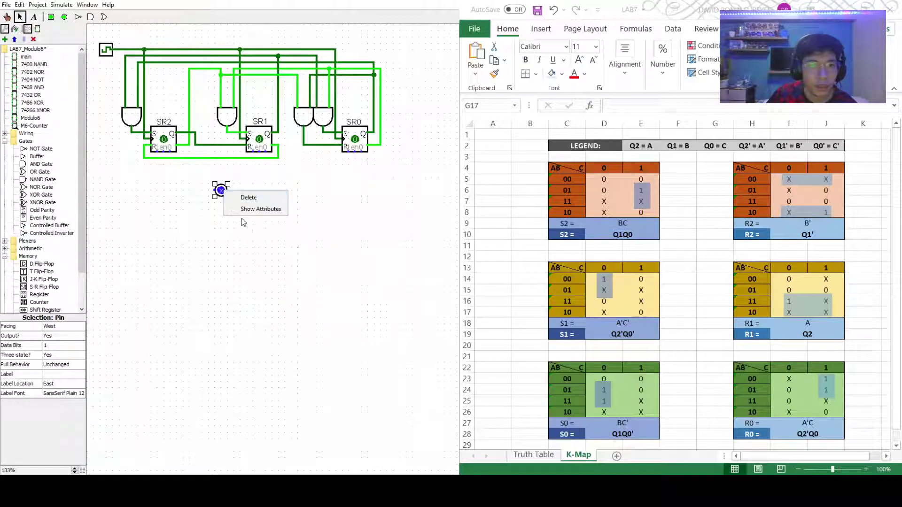
click(220, 190)
Set the new output pin's facing to South.
click(49, 335)
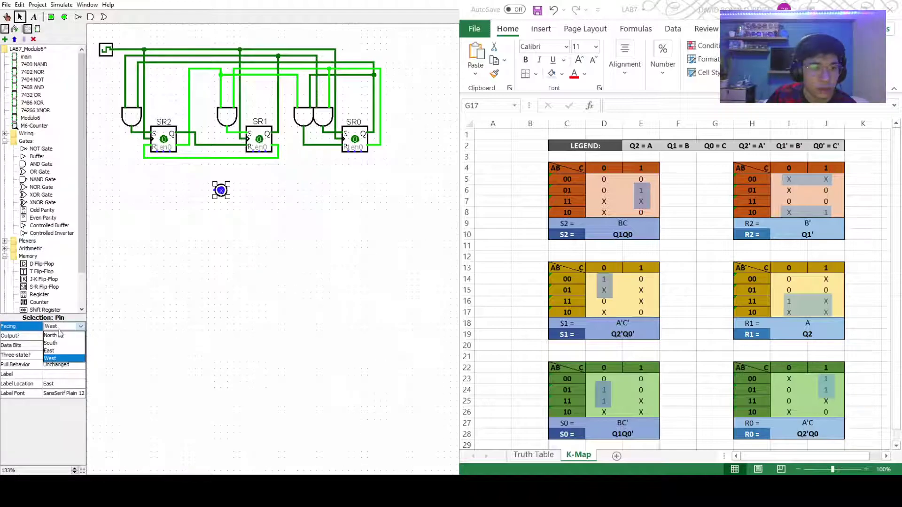
click(54, 346)
click(280, 242)
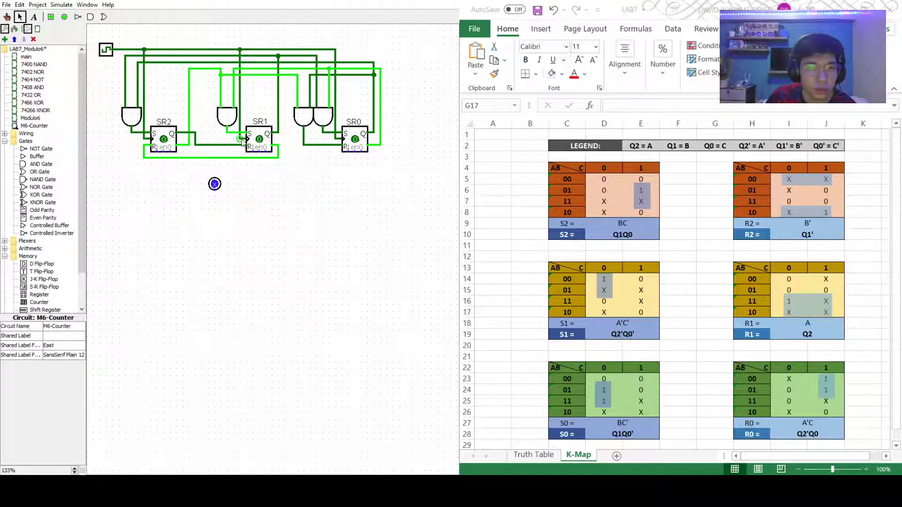
Set the output pin's facing to North.
click(215, 183)
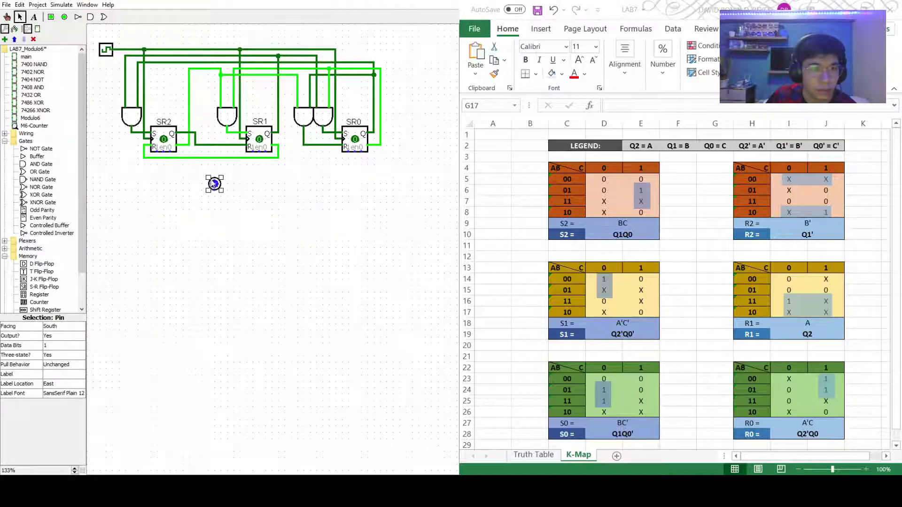
click(61, 327)
click(50, 335)
click(262, 212)
drag(242, 222, 205, 189)
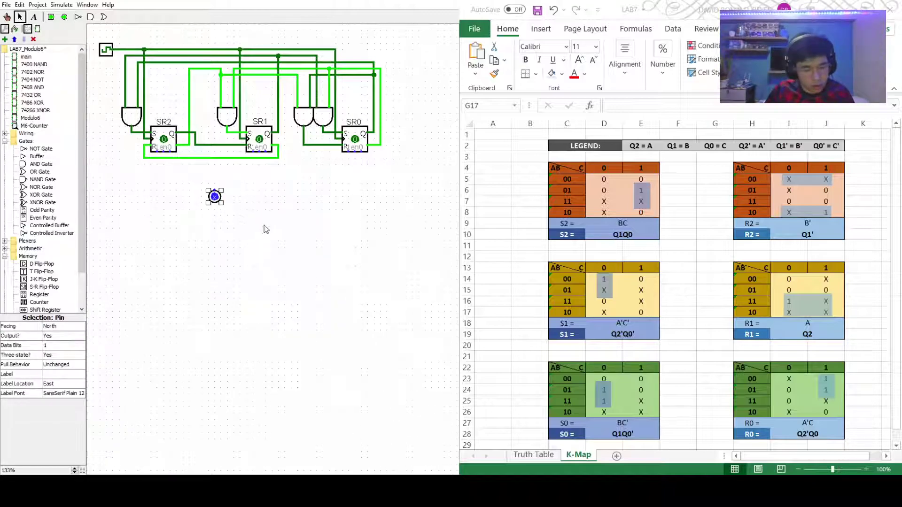
Duplicate the north-facing output pin to make three, and line them up side by side beneath flip-flop SR1.
key(Left)
click(287, 227)
drag(221, 201, 273, 197)
click(316, 271)
key(ctrl+v)
drag(301, 223, 214, 175)
drag(260, 197, 260, 184)
click(341, 178)
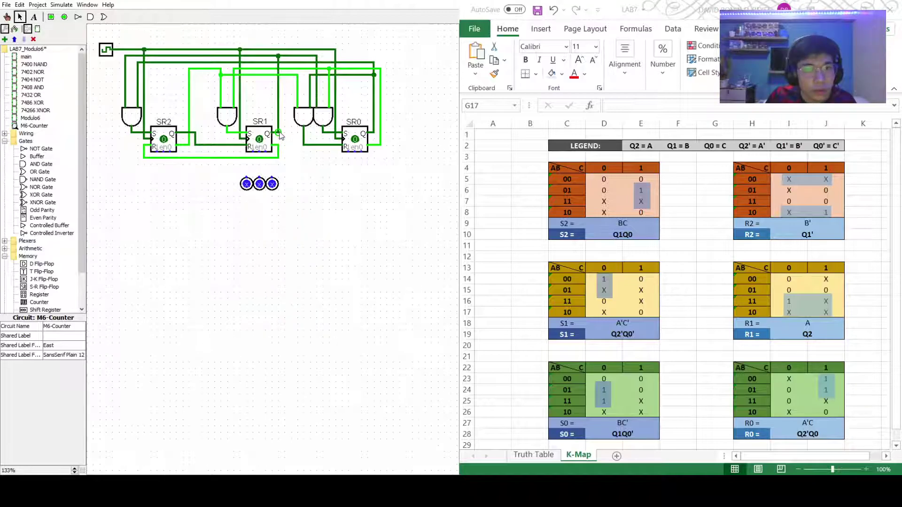
Wire Q2, Q1 and Q0 to the three output pins so that Q2 is first and Q0 is last.
mouse_move(284, 134)
mouse_down()
mouse_move(282, 159)
mouse_move(252, 163)
mouse_move(259, 179)
mouse_move(346, 174)
mouse_move(299, 174)
mouse_move(293, 139)
mouse_move(294, 154)
mouse_move(368, 162)
mouse_move(374, 133)
mouse_up()
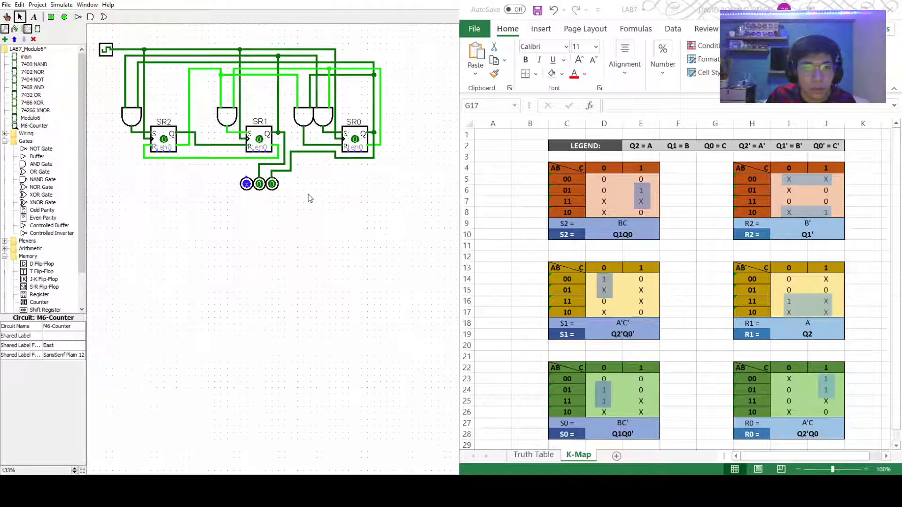
mouse_move(205, 150)
mouse_down()
mouse_move(244, 151)
mouse_move(246, 178)
mouse_up()
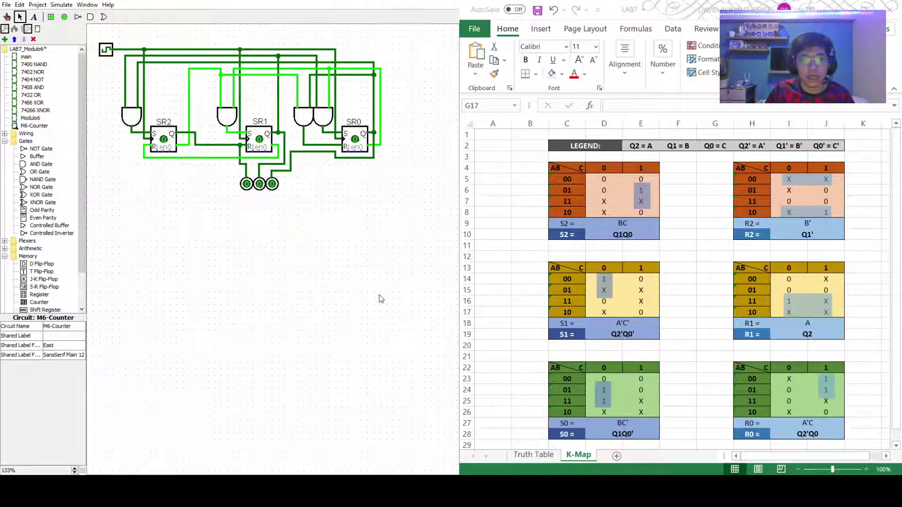
Ready the Poke tool, then switch to the Truth Table sheet in Excel and enlarge it to 165% for reading the state sequence.
click(7, 17)
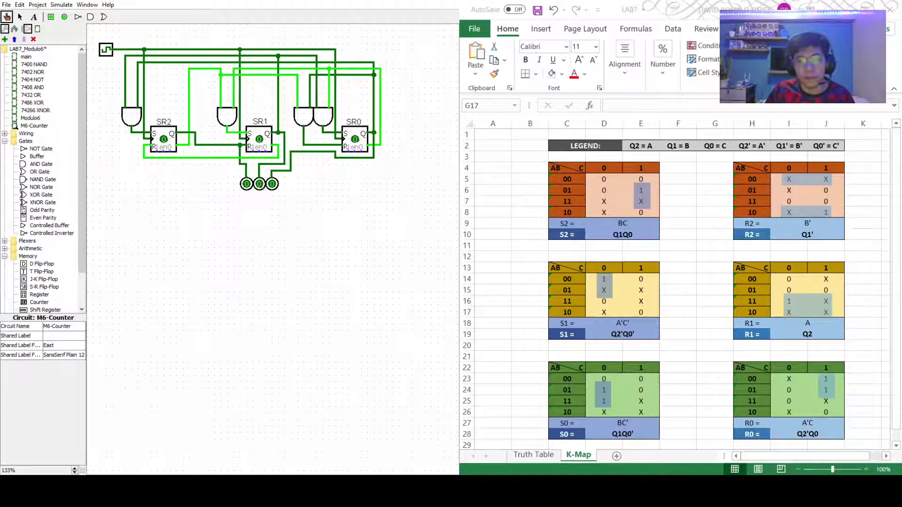
click(527, 456)
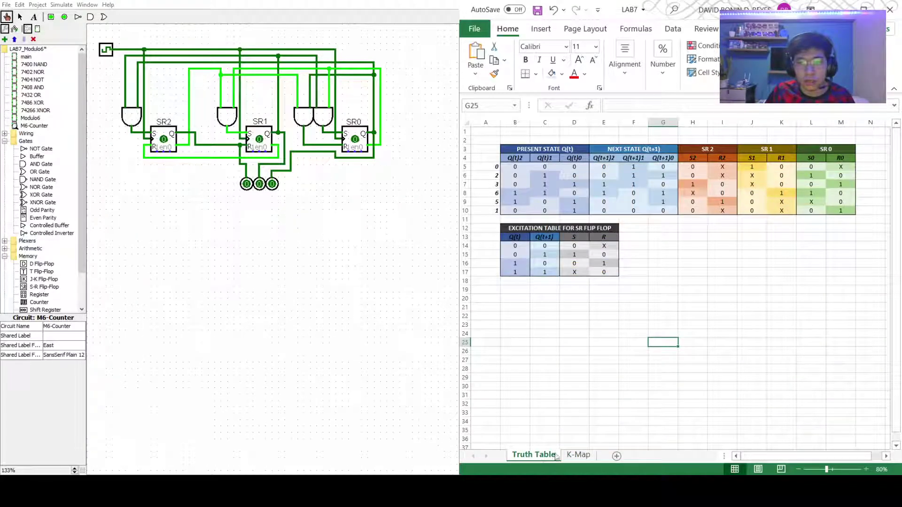
drag(827, 470, 742, 465)
click(838, 470)
scroll(709, 376, up, 3)
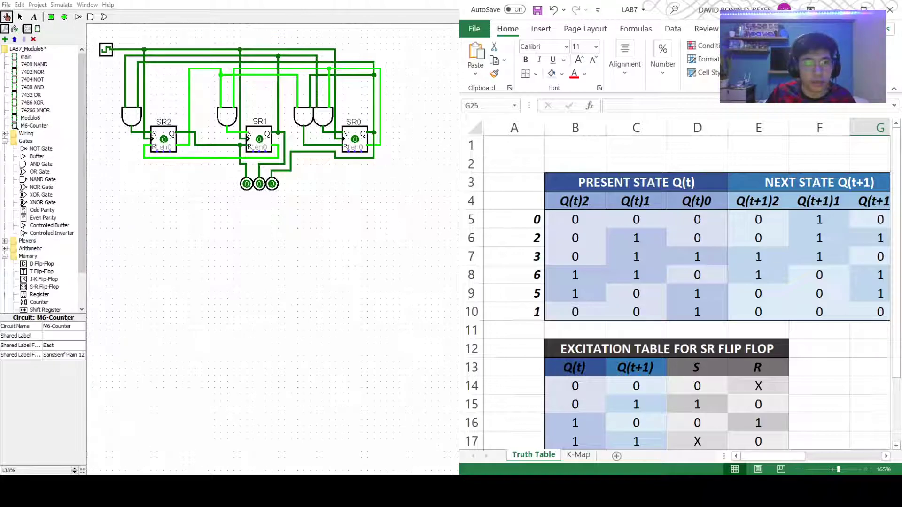
Toggle the clock by hand through the first counting cycle, comparing the output pins with the truth table sequence 0, 2, 3, 6, 5, 1.
click(104, 51)
click(104, 51)
click(104, 51)
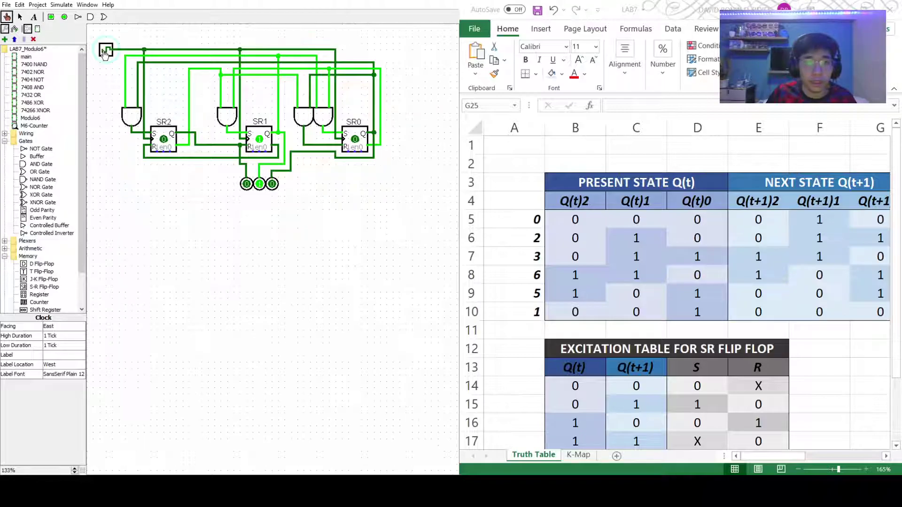
click(104, 51)
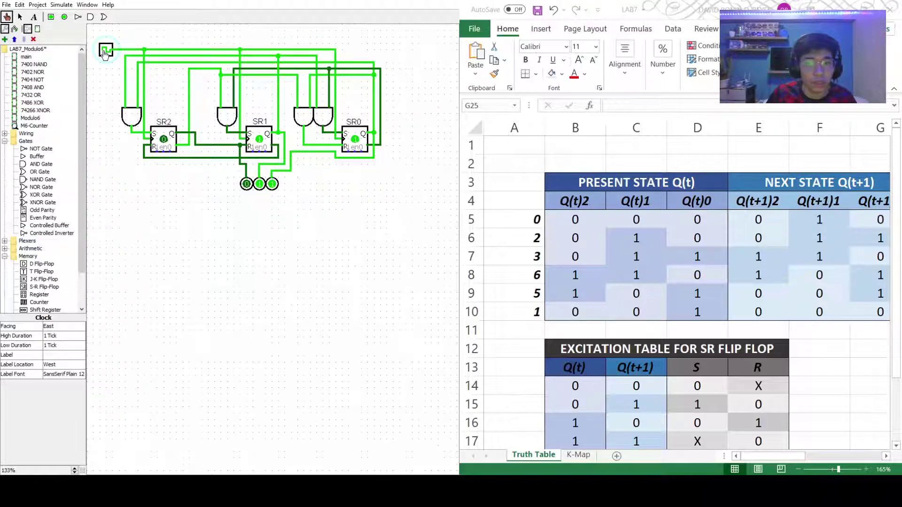
click(104, 51)
click(104, 51)
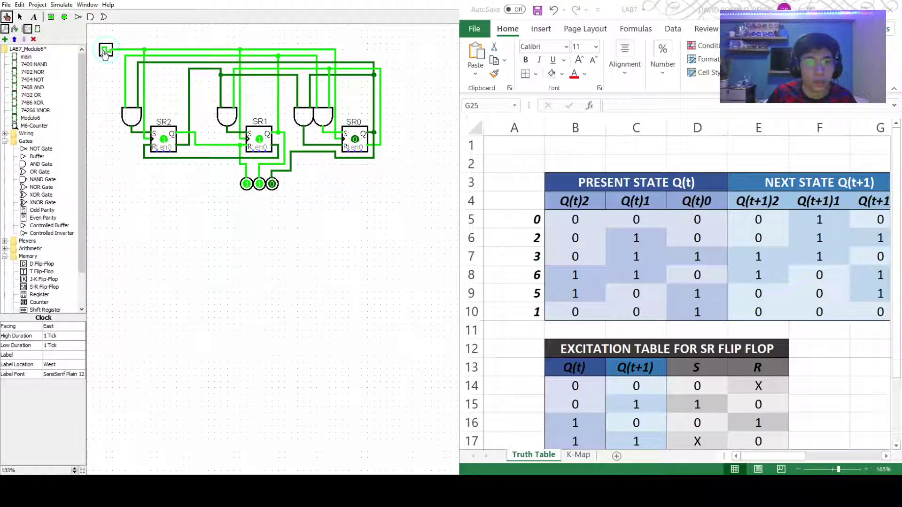
click(104, 51)
click(104, 50)
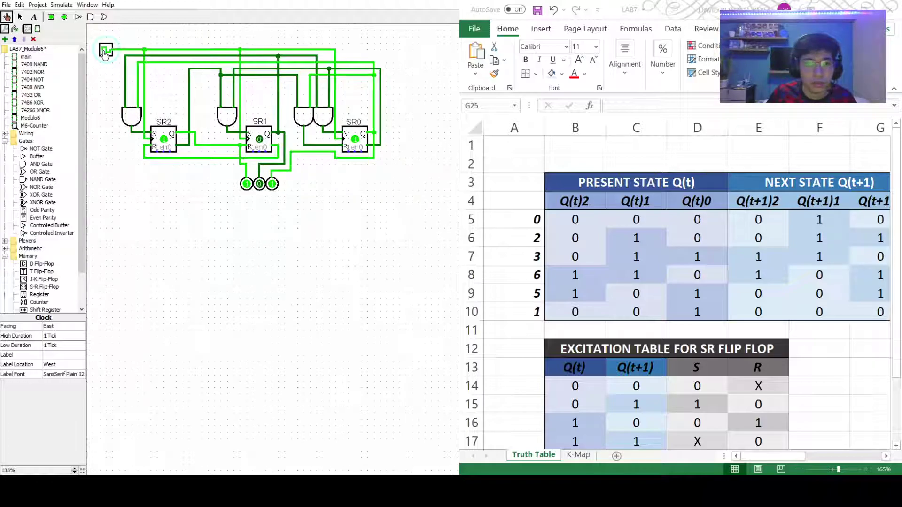
click(104, 51)
click(104, 50)
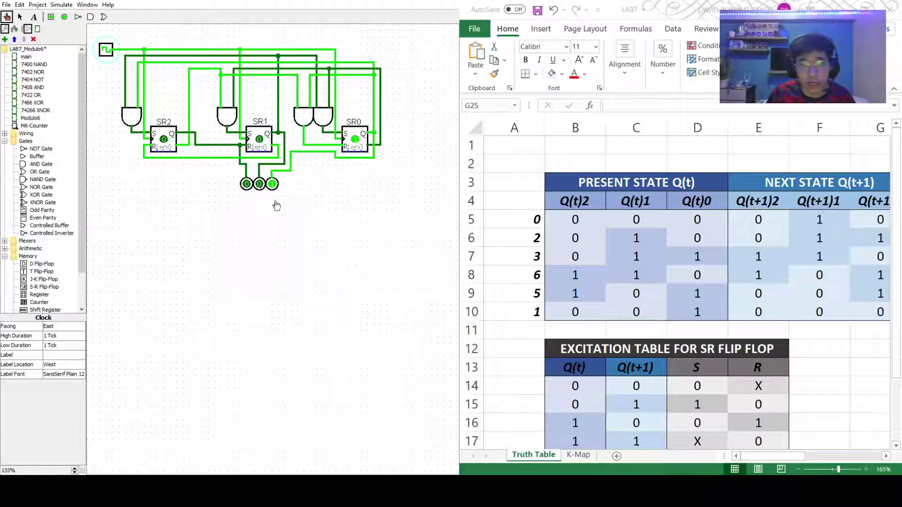
Continue toggling the clock into a second cycle to check whether the count restarts at 0 and repeats the sequence.
click(106, 49)
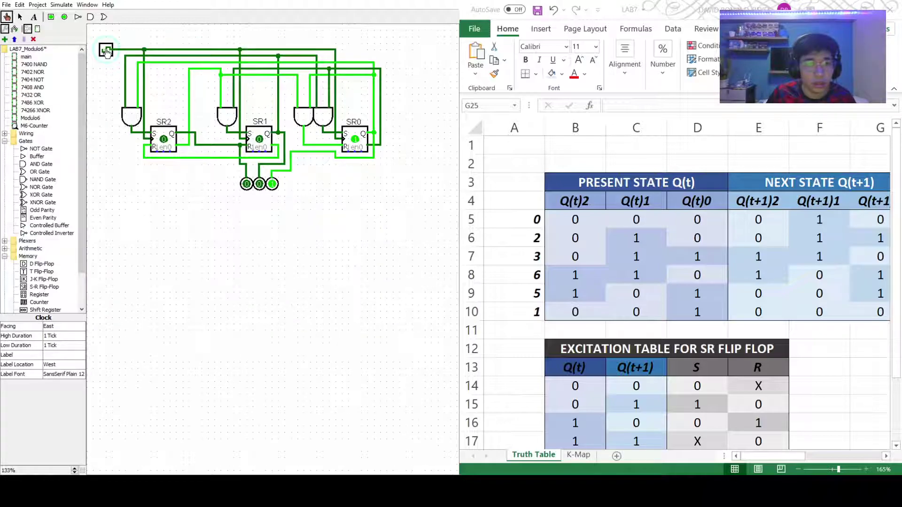
click(106, 51)
click(106, 51)
click(106, 51)
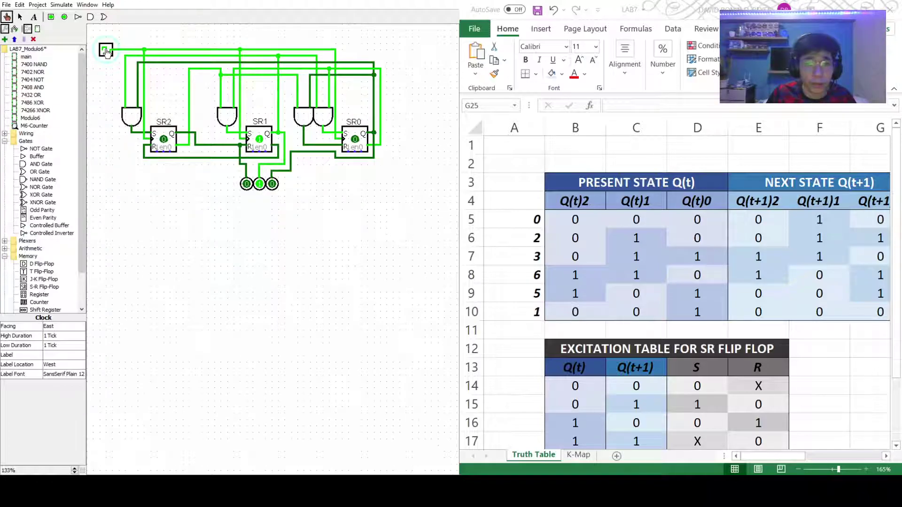
click(106, 50)
click(106, 51)
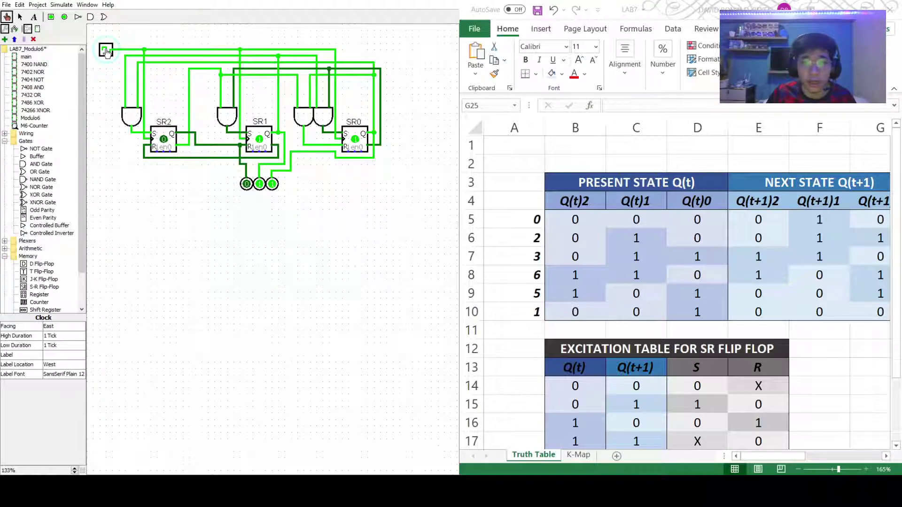
click(105, 51)
click(106, 50)
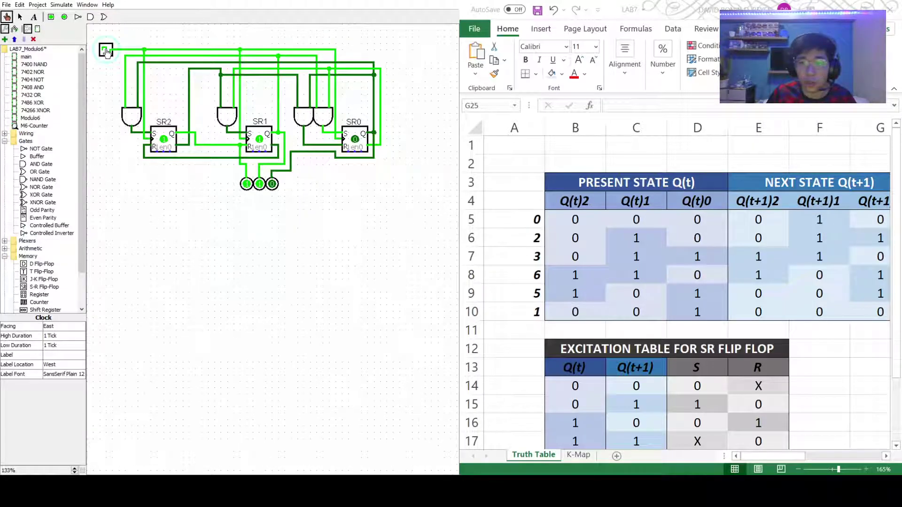
Toggle the clock by hand through the rest of the second cycle, checking the output pins against 5, 1 and the return to 0.
click(106, 50)
click(105, 51)
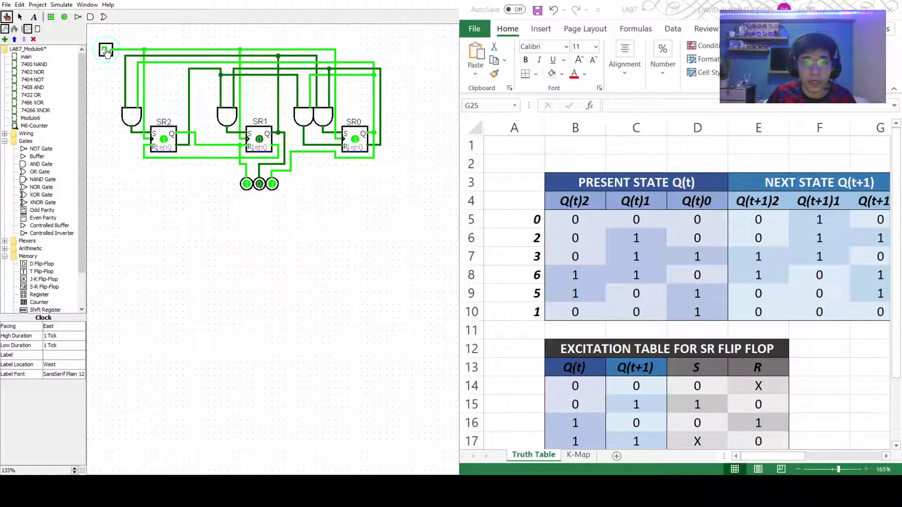
click(106, 51)
click(106, 50)
click(106, 51)
click(106, 51)
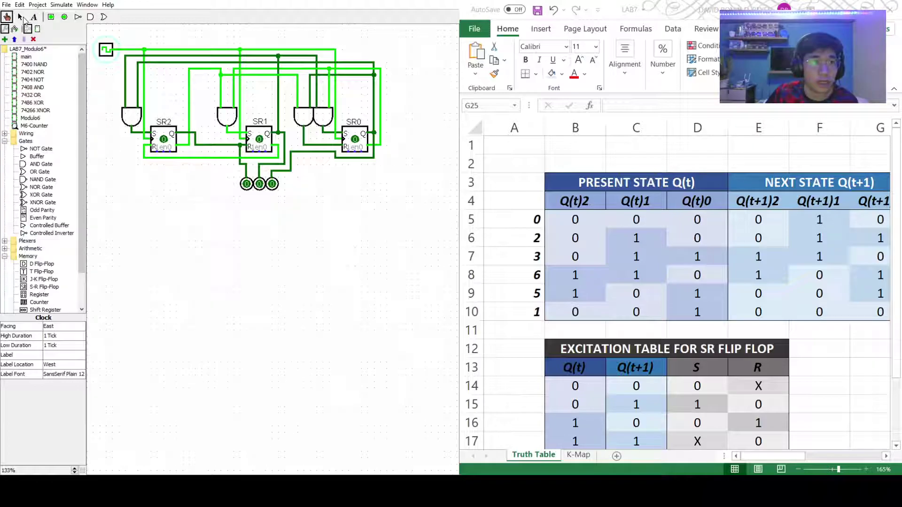
Place a second clock below the finished gate-level counter, in line with the existing clock.
click(21, 18)
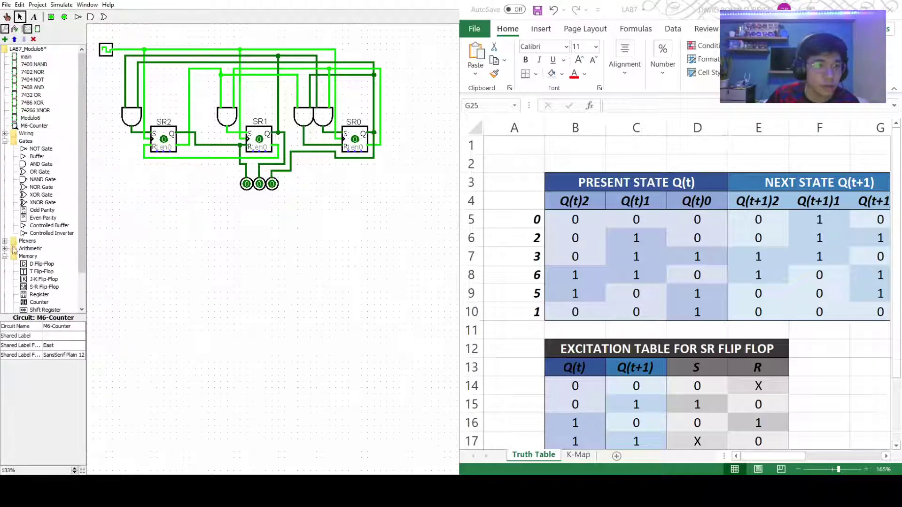
click(5, 133)
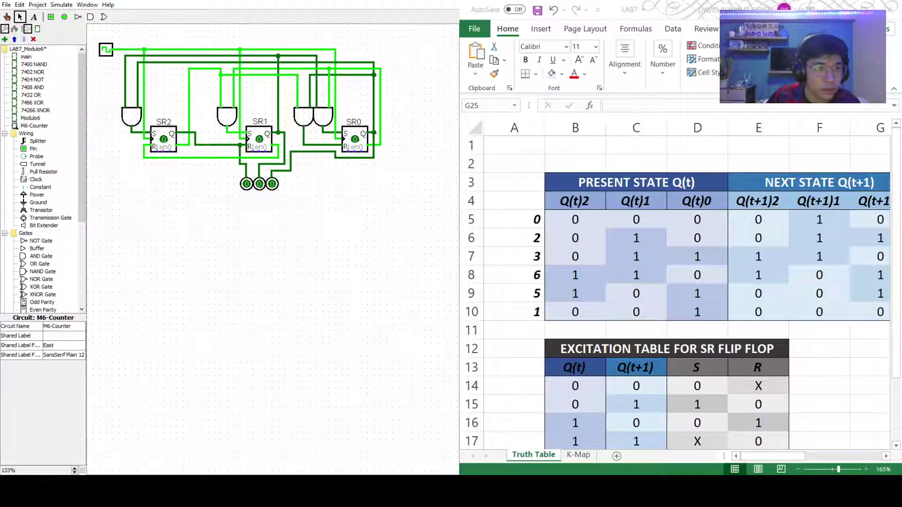
drag(23, 183, 106, 222)
click(5, 133)
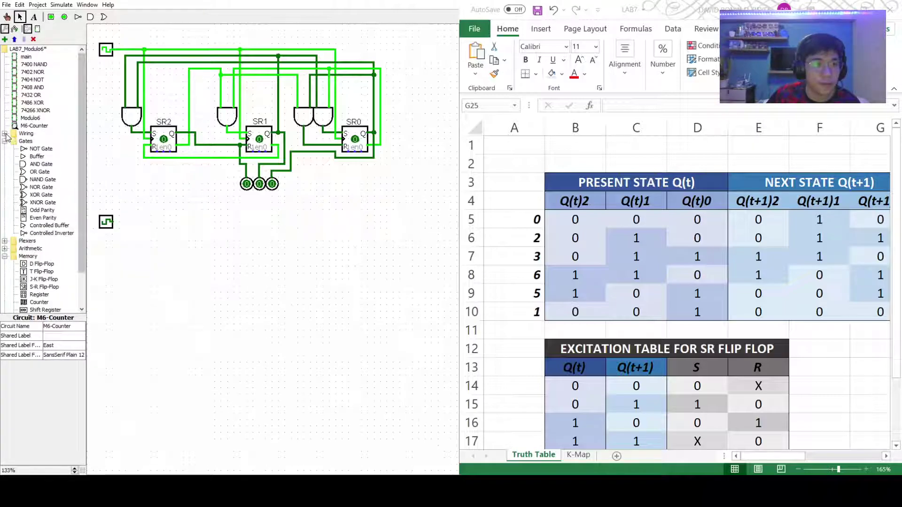
Place three S-R flip-flops in an evenly spaced row below the first counter, to the right of the second clock.
click(23, 287)
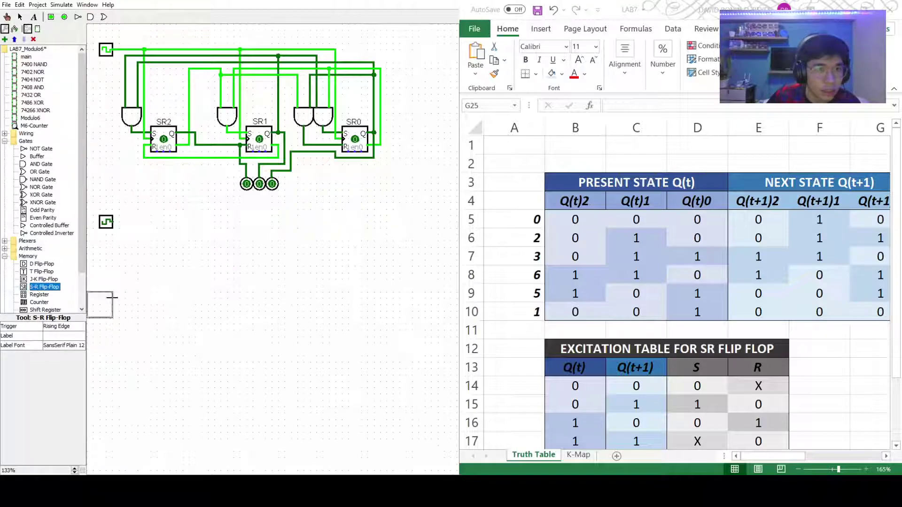
click(170, 257)
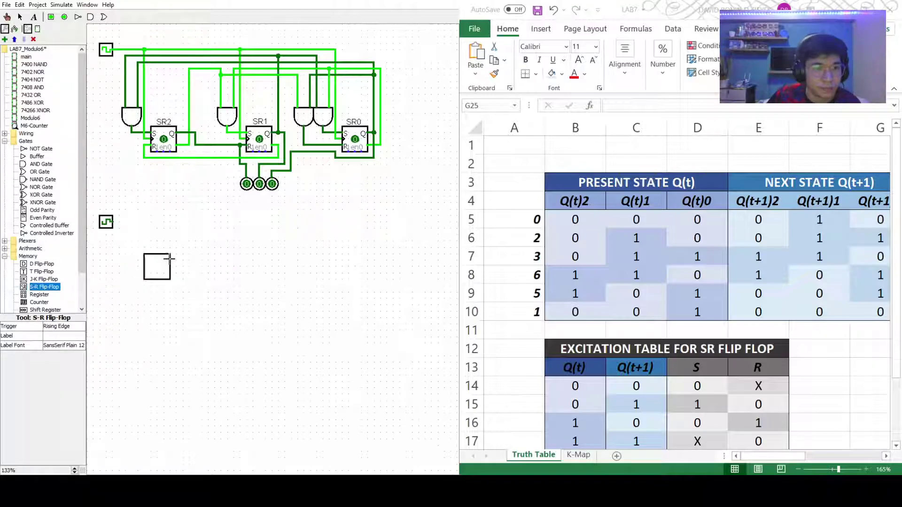
click(221, 287)
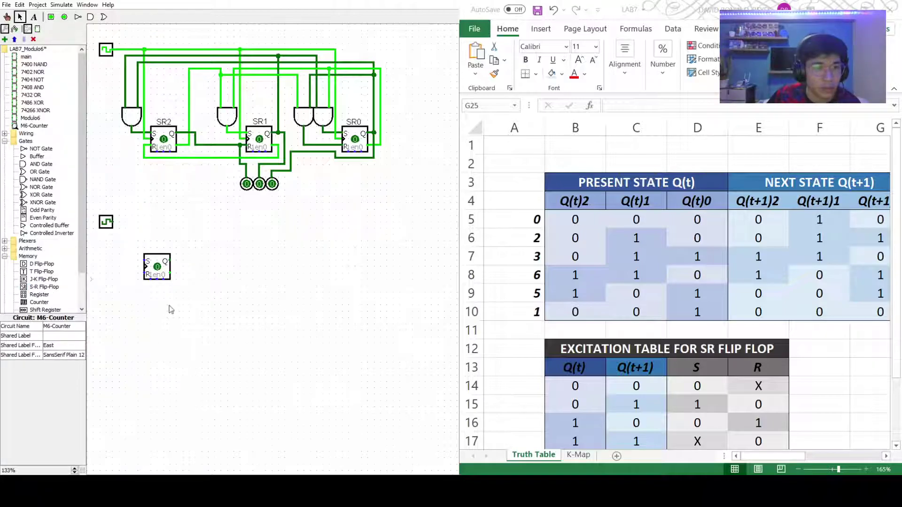
click(23, 287)
click(269, 262)
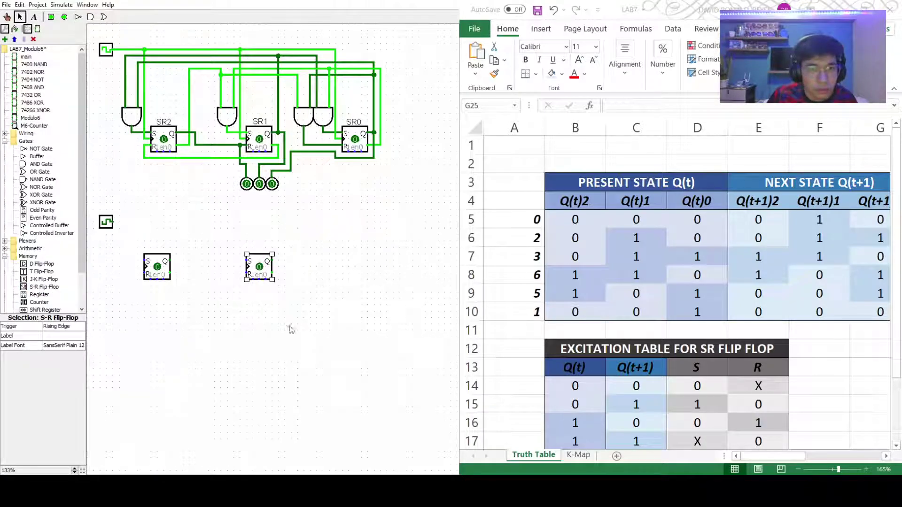
click(188, 325)
click(28, 287)
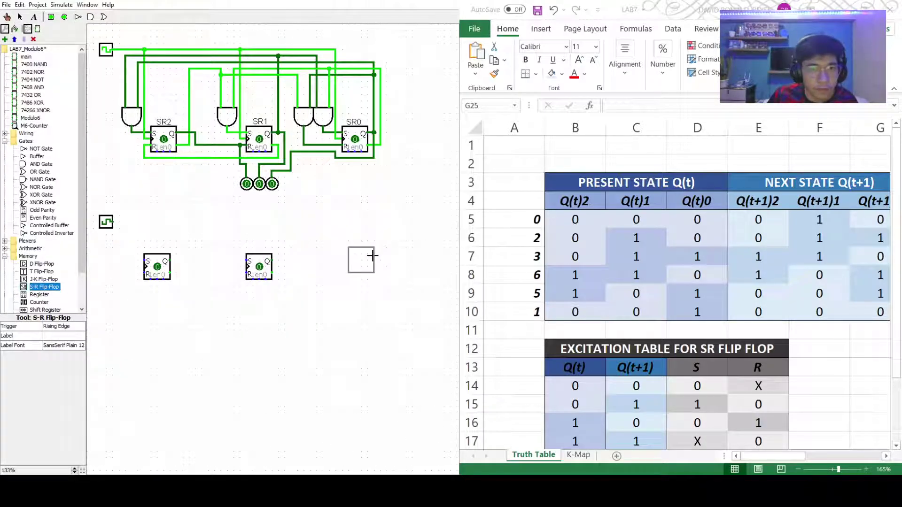
click(365, 258)
click(225, 221)
Wire the second clock to the clock inputs of all three new flip-flops.
drag(113, 221, 143, 267)
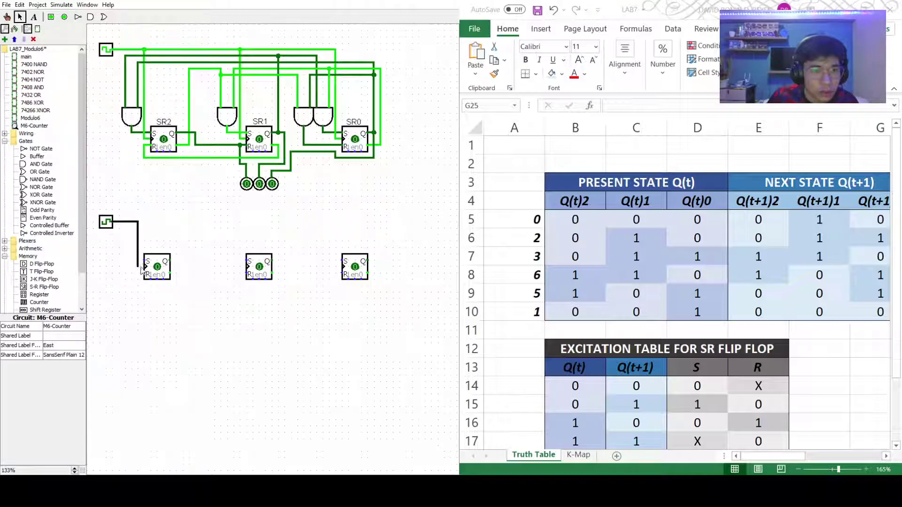
drag(140, 222, 245, 268)
drag(240, 222, 338, 271)
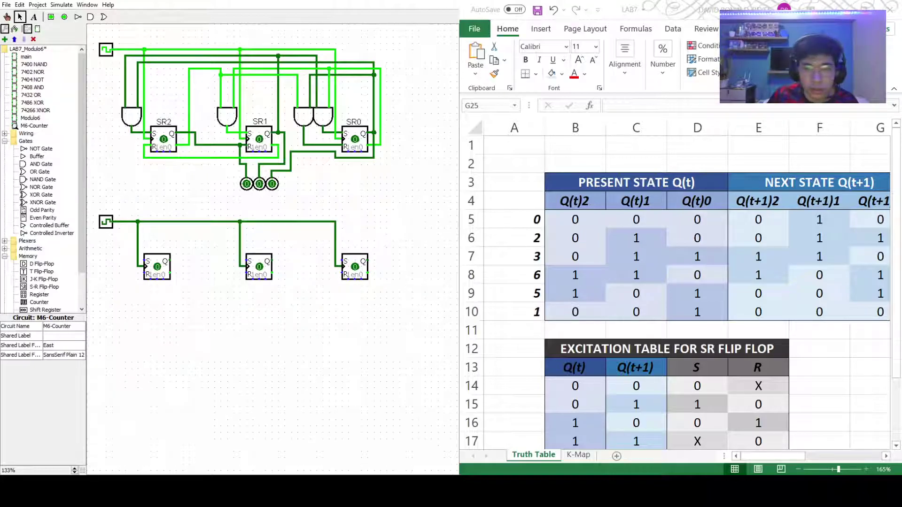
Bring up the K-Map sheet in Excel for reference, then place a 7408 AND chip in Logisim below the middle new flip-flop.
click(583, 456)
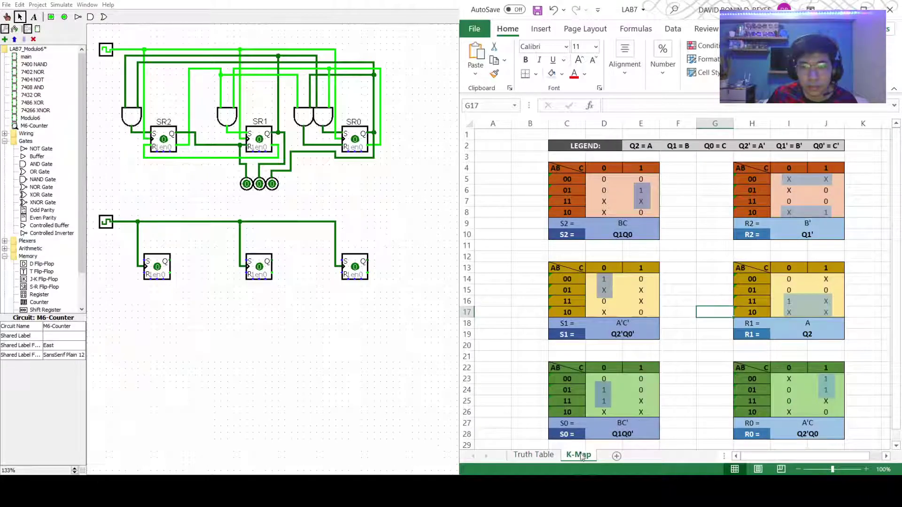
click(295, 369)
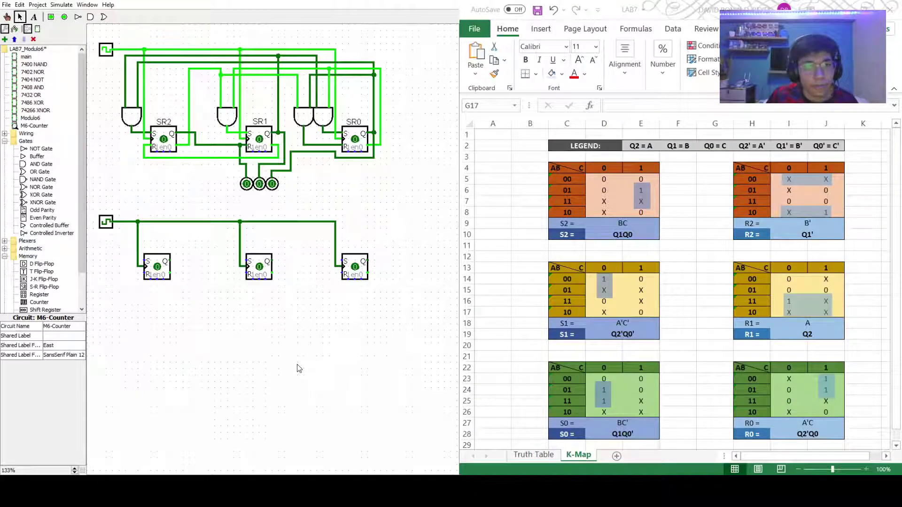
click(32, 88)
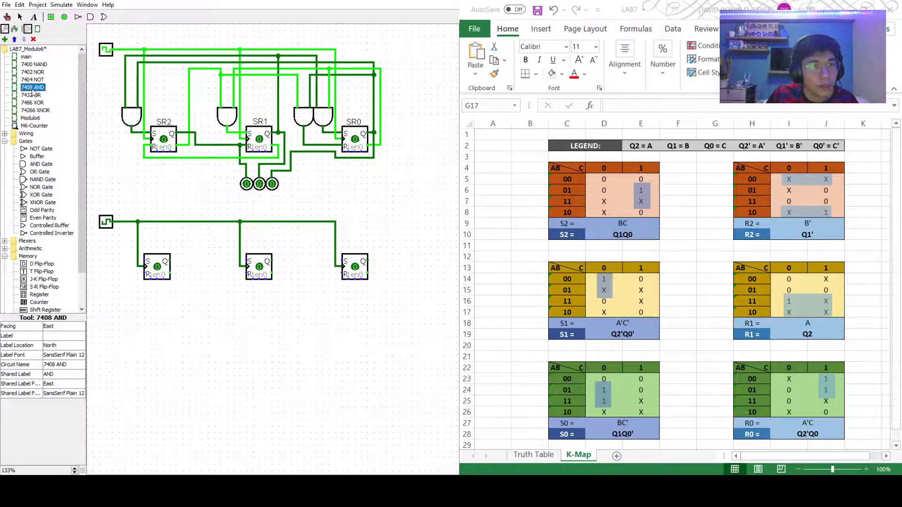
click(260, 320)
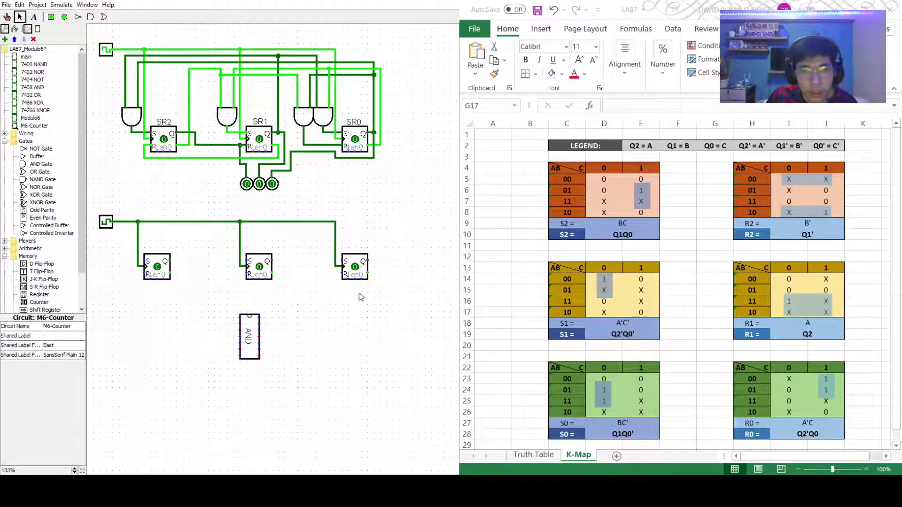
Wire Q1 and Q0 through the 7408's first AND gate to S2 of the new circuit, and connect Q1' directly to R2.
mouse_move(273, 261)
mouse_down()
mouse_move(285, 310)
mouse_move(240, 312)
mouse_move(230, 327)
mouse_move(227, 304)
mouse_move(378, 312)
mouse_move(381, 305)
mouse_up()
mouse_move(368, 260)
mouse_down()
mouse_move(382, 264)
mouse_move(381, 304)
mouse_up()
mouse_move(239, 330)
mouse_down()
mouse_move(130, 316)
mouse_move(131, 270)
mouse_move(142, 260)
mouse_up()
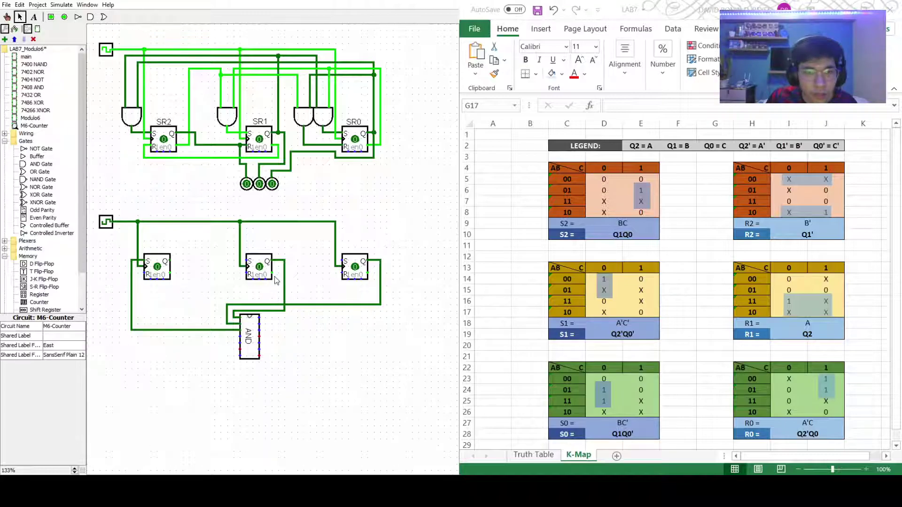
mouse_move(273, 273)
mouse_down()
mouse_move(278, 300)
mouse_move(166, 301)
mouse_move(162, 286)
mouse_move(139, 286)
mouse_move(145, 273)
mouse_up()
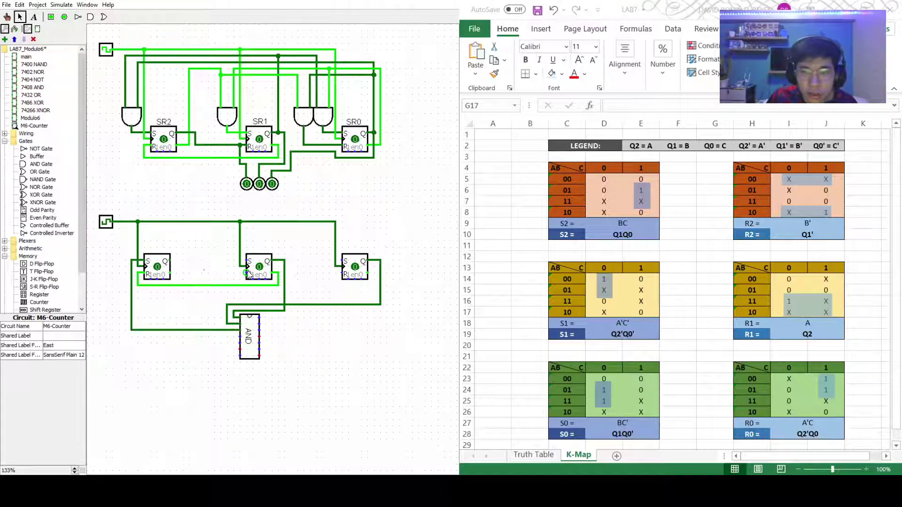
Wire Q2' and Q0' through the 7408's second AND gate to S1, and connect Q2 directly to R1.
mouse_move(171, 272)
mouse_down()
mouse_move(221, 282)
mouse_move(221, 337)
mouse_move(240, 336)
mouse_move(214, 344)
mouse_move(224, 300)
mouse_move(378, 303)
mouse_move(376, 282)
mouse_move(374, 301)
mouse_up()
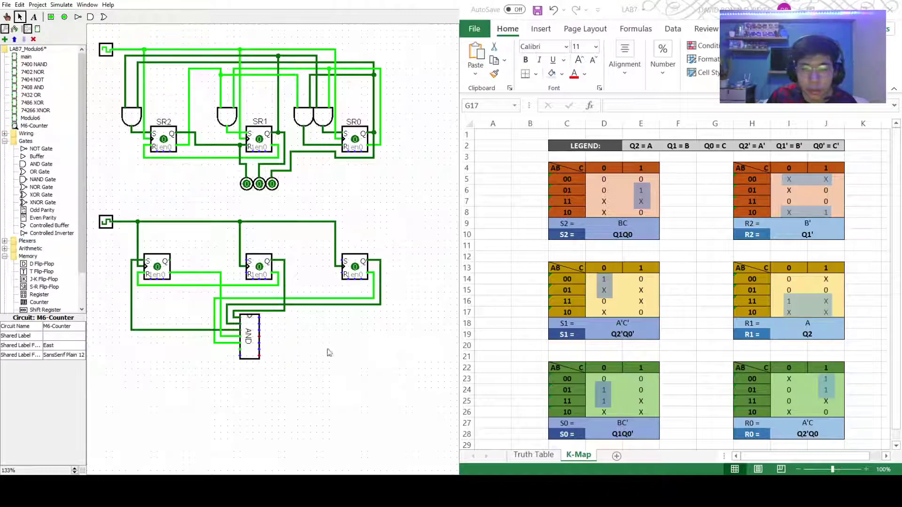
drag(240, 352, 246, 260)
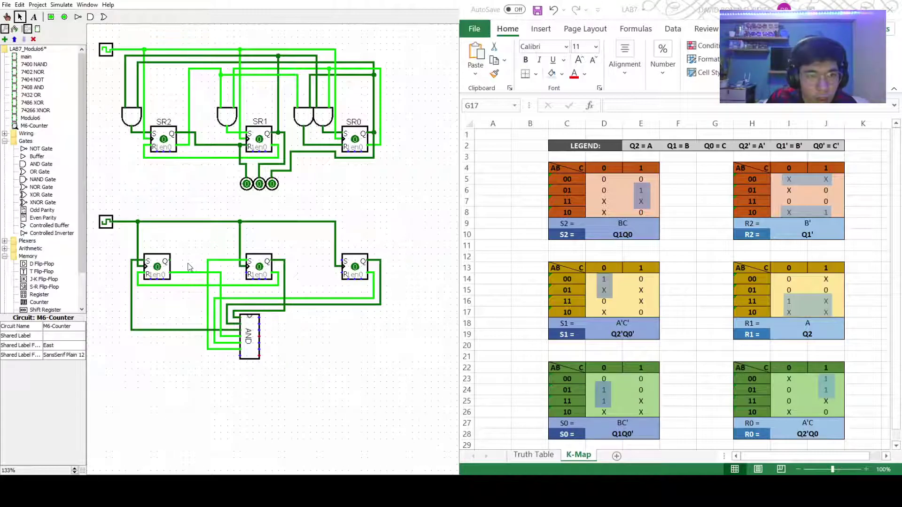
drag(170, 261, 244, 276)
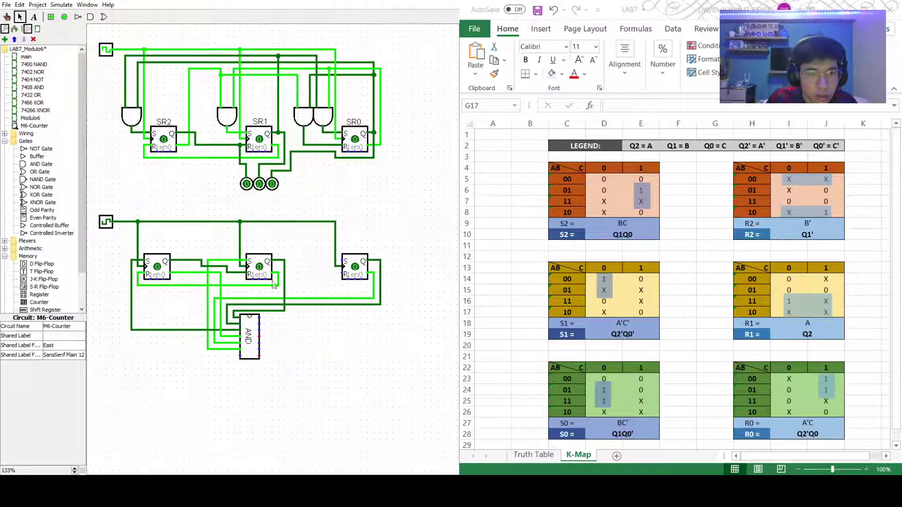
Use the two remaining AND gates of the 7408 to feed Q1Q0' into S0 and Q2'Q0 into R0.
drag(259, 314, 337, 260)
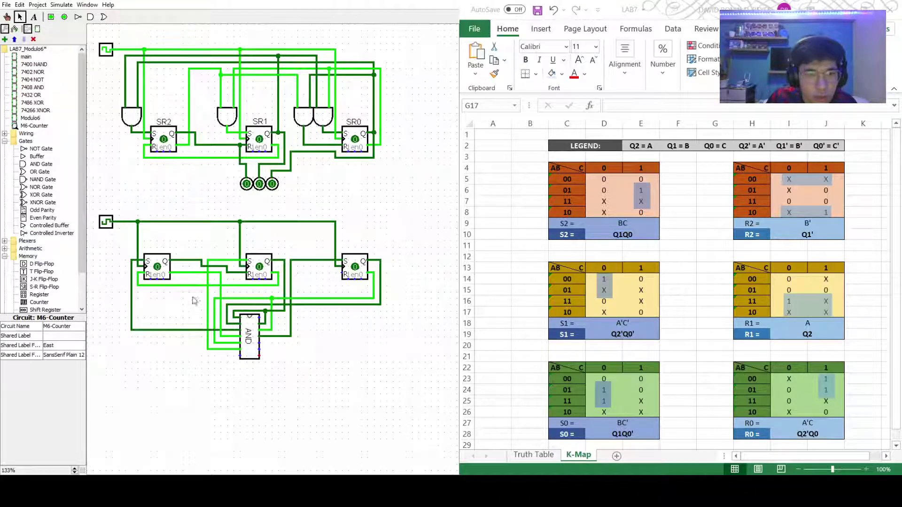
mouse_move(223, 294)
mouse_down()
mouse_move(283, 292)
mouse_move(276, 343)
mouse_move(263, 343)
mouse_up()
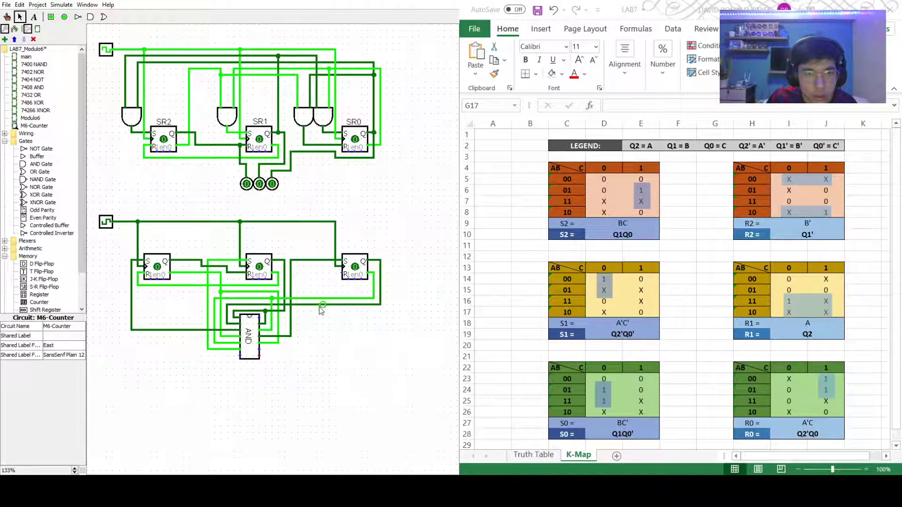
drag(297, 304, 342, 275)
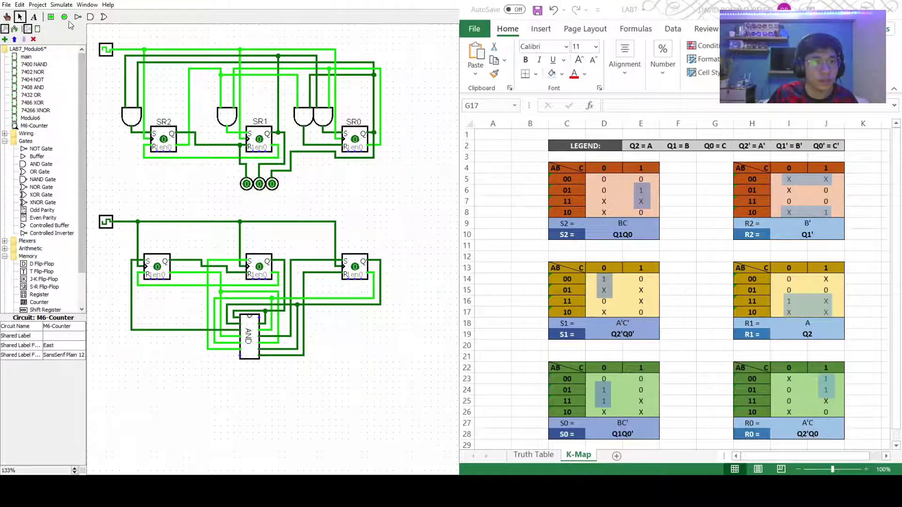
Duplicate the first counter's three output pins, set the copies to face South, and place them between the two circuits.
drag(302, 203, 231, 175)
key(ctrl+d)
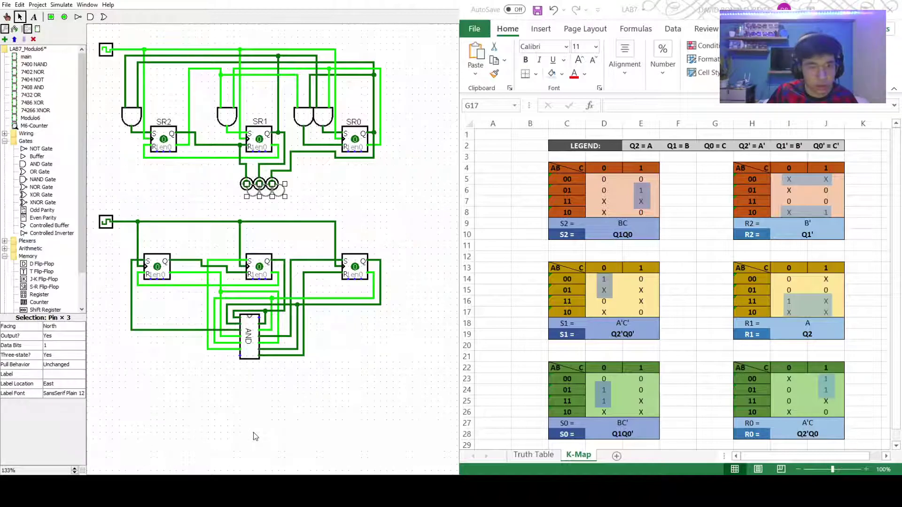
drag(276, 192, 268, 390)
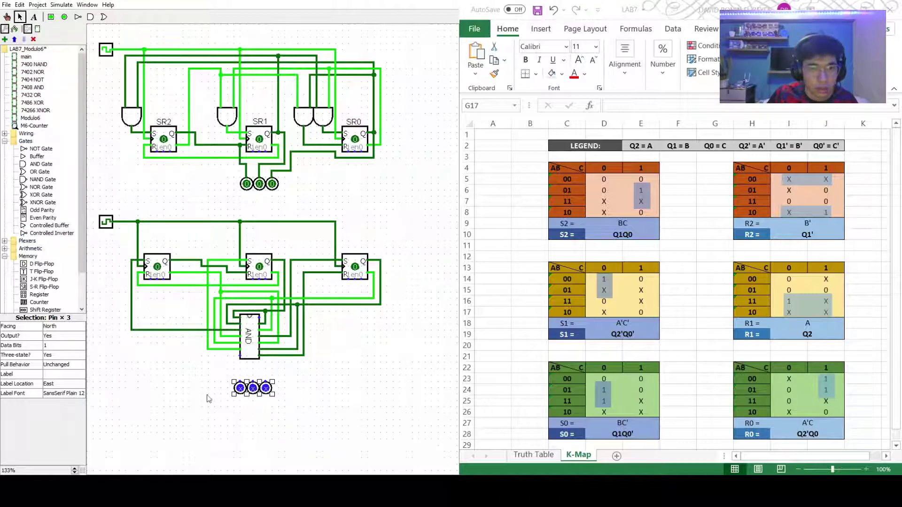
click(64, 326)
click(61, 347)
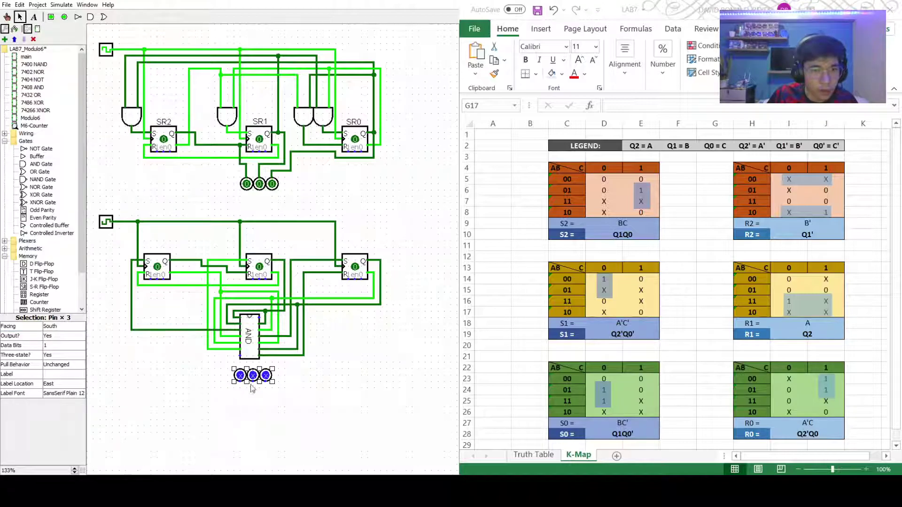
drag(266, 375, 266, 203)
click(306, 222)
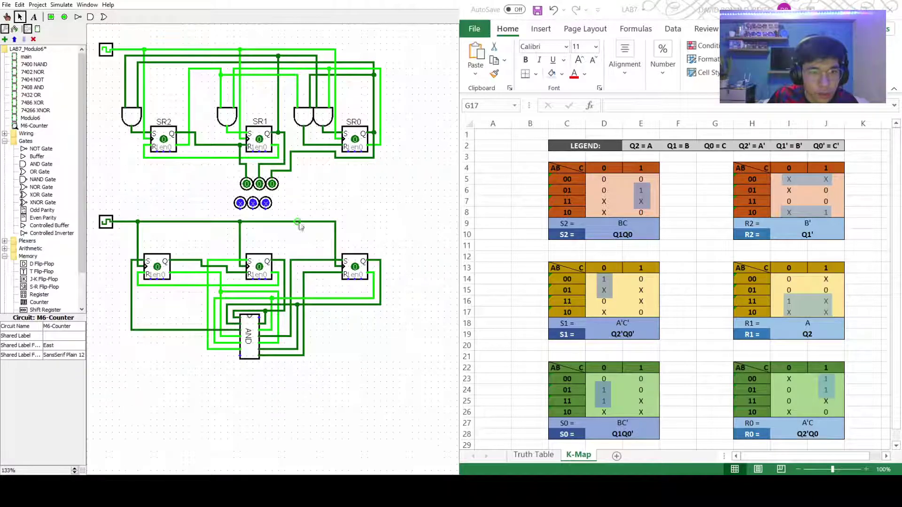
Wire Q2, Q1 and Q0 of the new circuit to the three duplicated output pins, with Q2 first and Q0 last.
drag(278, 261, 234, 272)
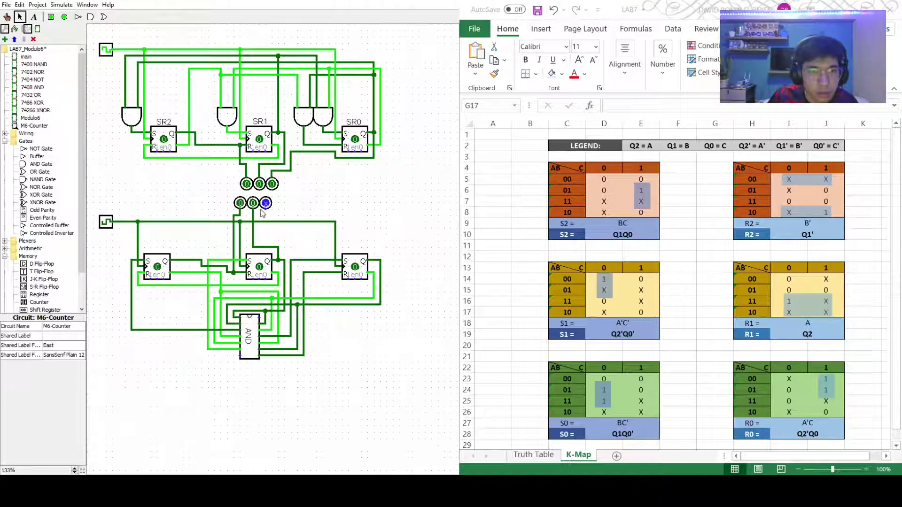
drag(265, 210, 330, 254)
drag(330, 254, 330, 247)
drag(330, 248, 374, 260)
Show the Truth Table sheet and poke the 7408 circuit's clock through one full count cycle, comparing its output pins with the listed states.
click(7, 17)
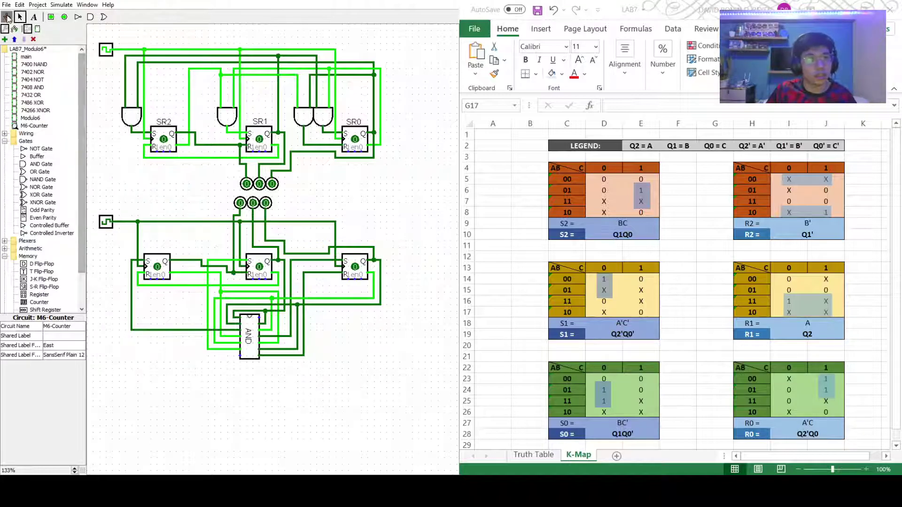
click(527, 457)
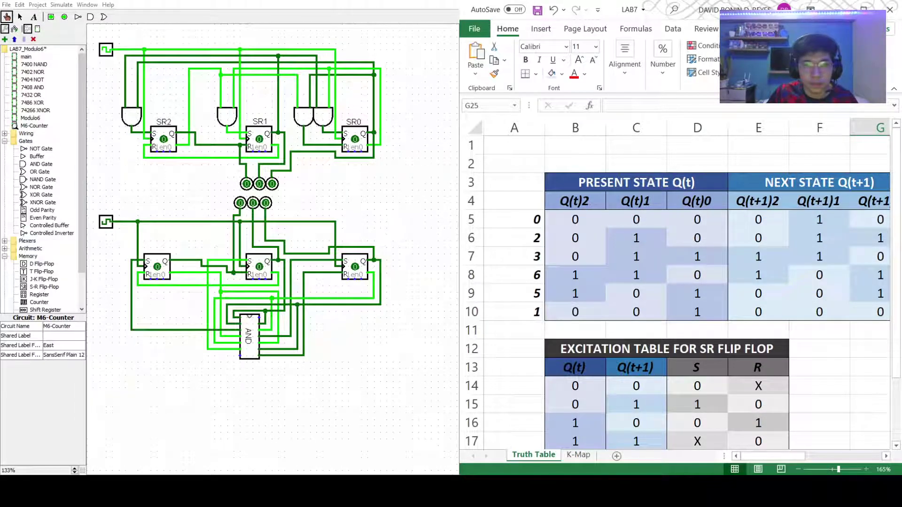
click(106, 224)
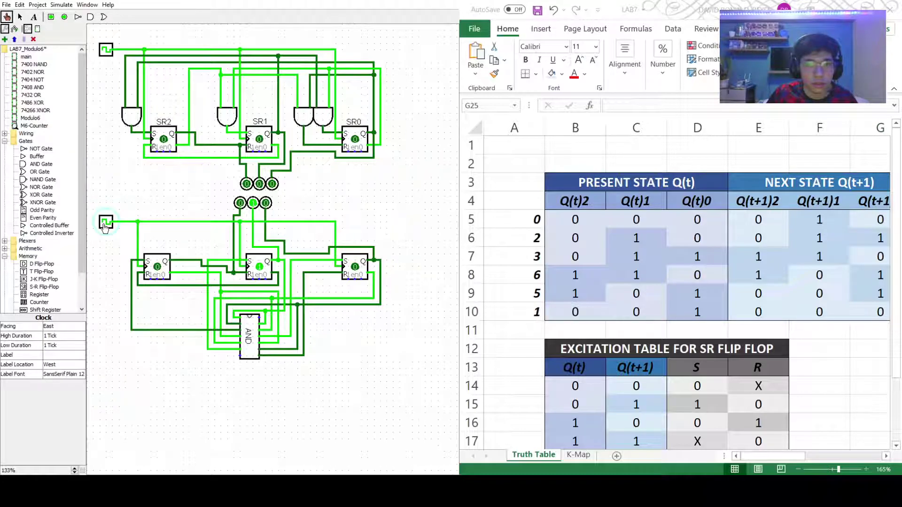
click(106, 223)
click(105, 224)
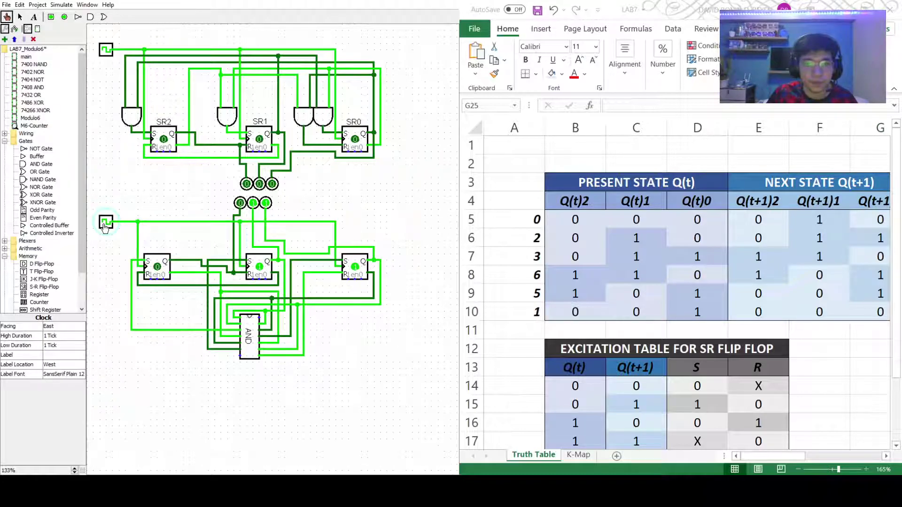
click(106, 224)
click(106, 223)
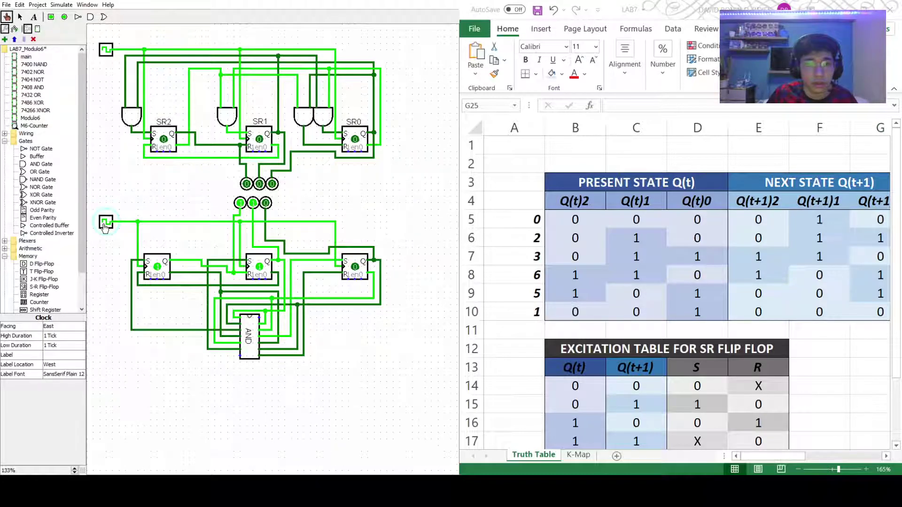
click(105, 224)
click(105, 224)
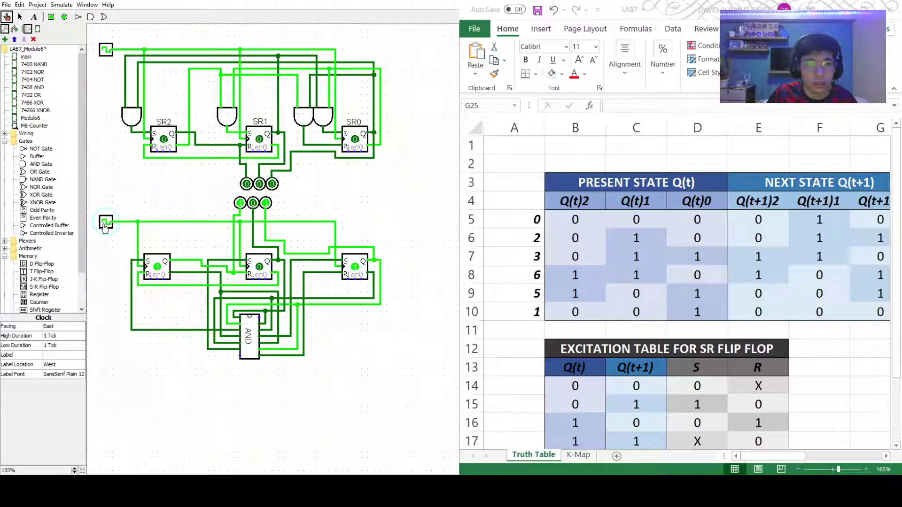
click(105, 224)
click(105, 224)
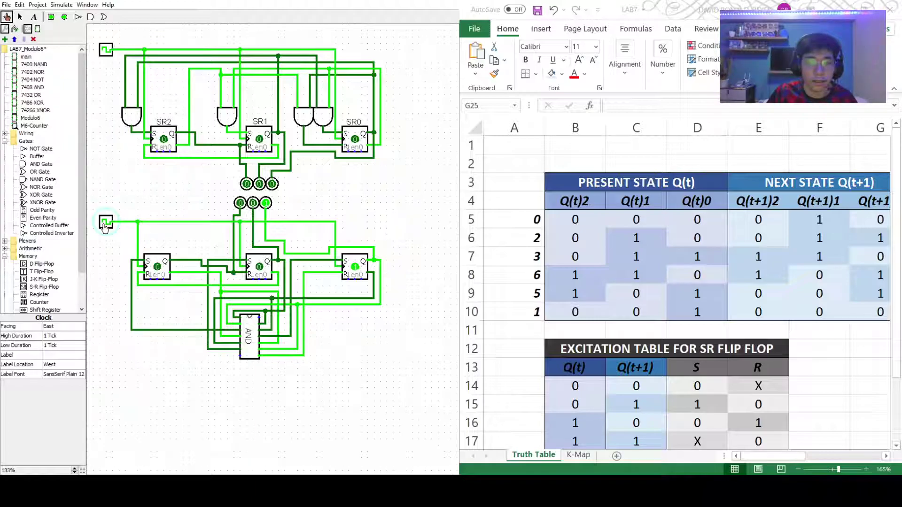
click(105, 224)
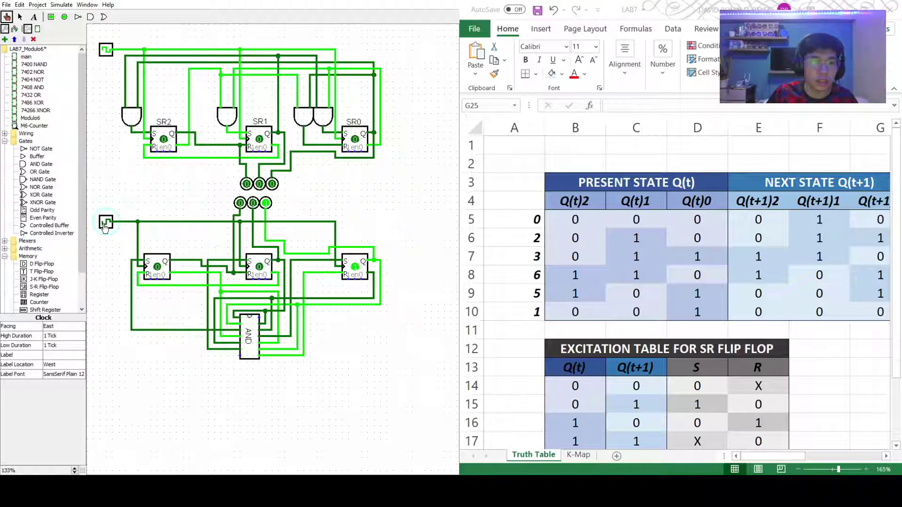
click(105, 223)
Toggle the 7408 circuit's clock through a second full cycle to check that the sequence 0, 2, 3, 6, 5, 1 repeats.
click(105, 224)
click(105, 224)
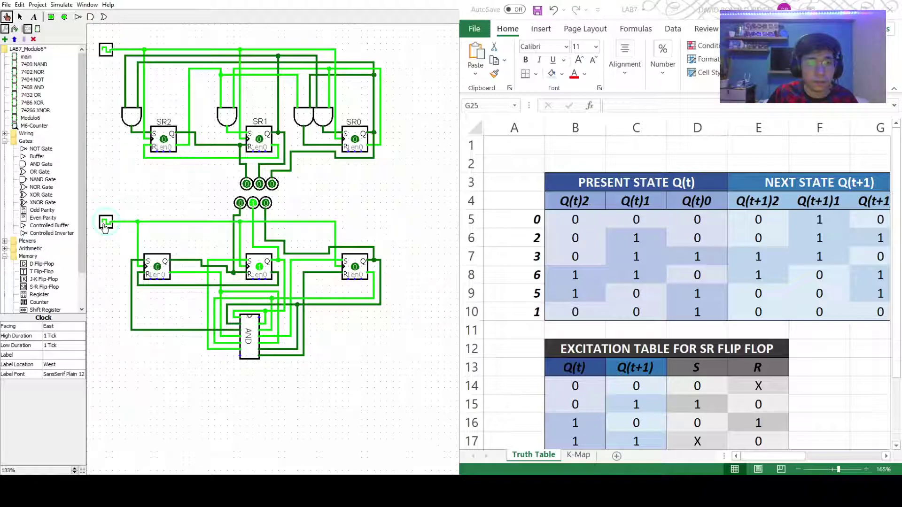
click(105, 223)
click(105, 224)
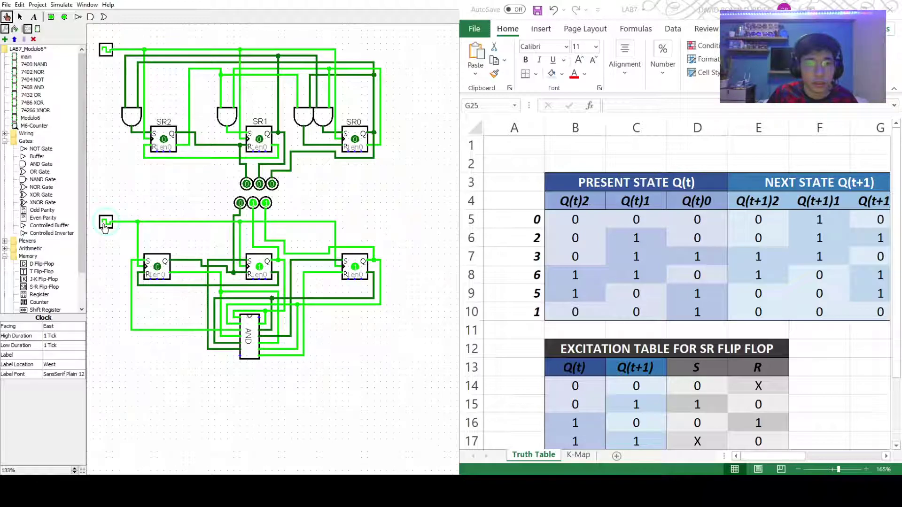
click(105, 224)
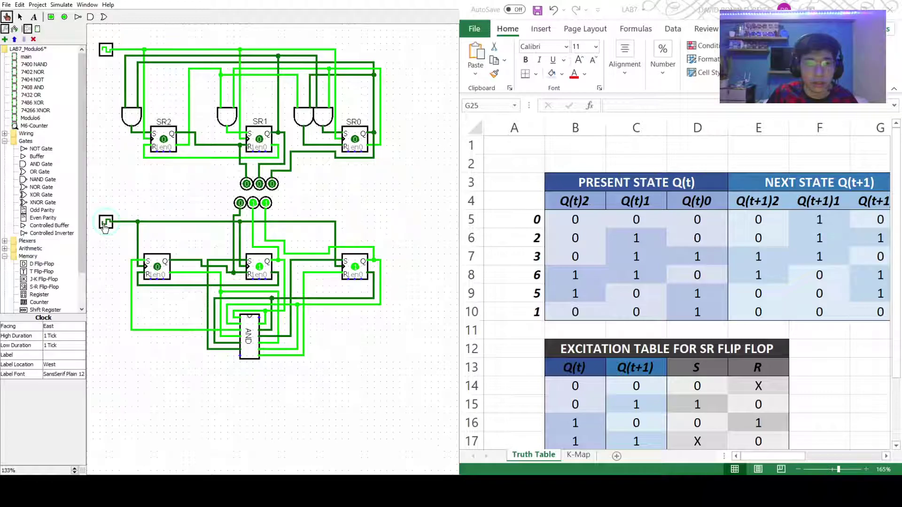
click(105, 224)
click(105, 225)
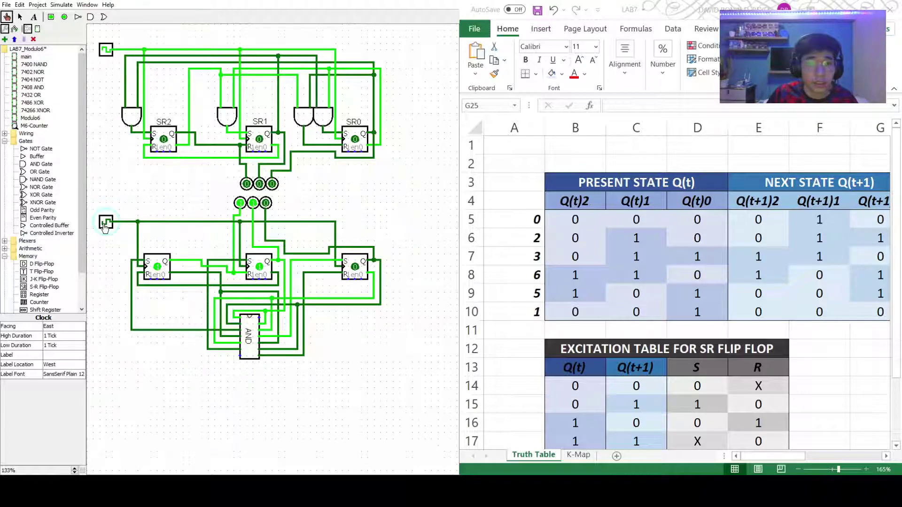
click(105, 225)
click(104, 224)
click(105, 225)
click(105, 225)
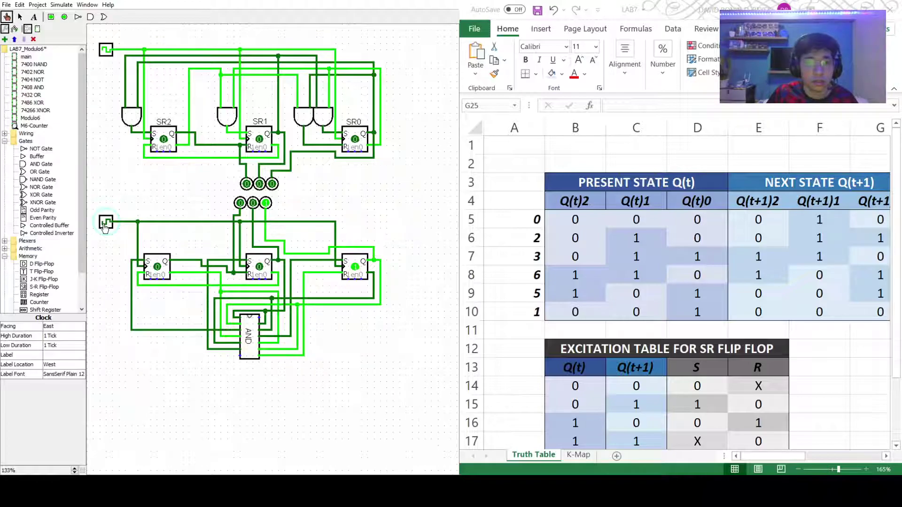
click(105, 225)
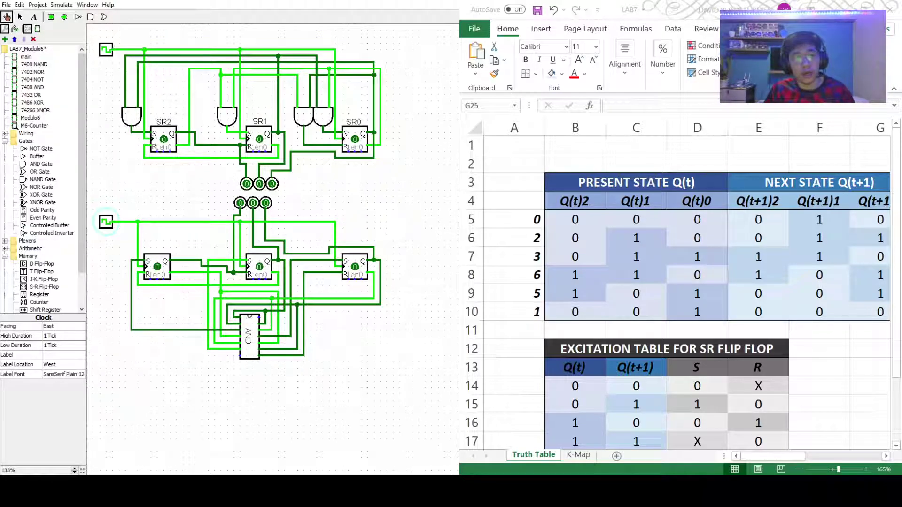